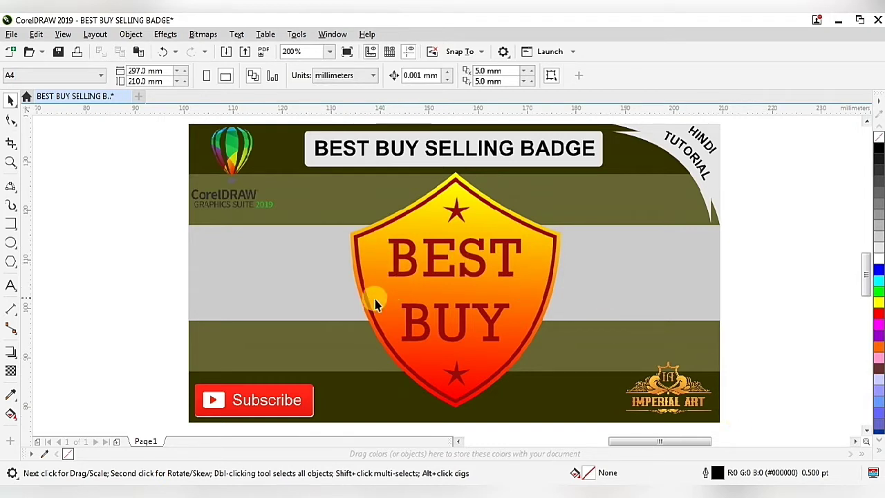
Step: Move the finished badge design group off the page to the blank area beside its right edge
scroll(375, 297, down, 2)
scroll(353, 314, down, 2)
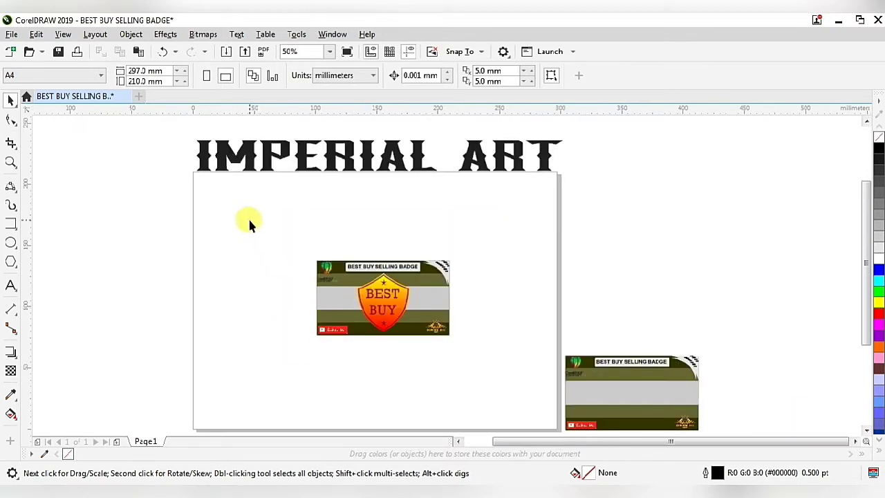
drag(249, 223, 490, 379)
mouse_move(398, 318)
mouse_down()
mouse_move(386, 297)
mouse_move(563, 239)
mouse_move(613, 199)
mouse_move(642, 211)
mouse_move(630, 216)
mouse_move(628, 206)
mouse_move(629, 214)
mouse_up()
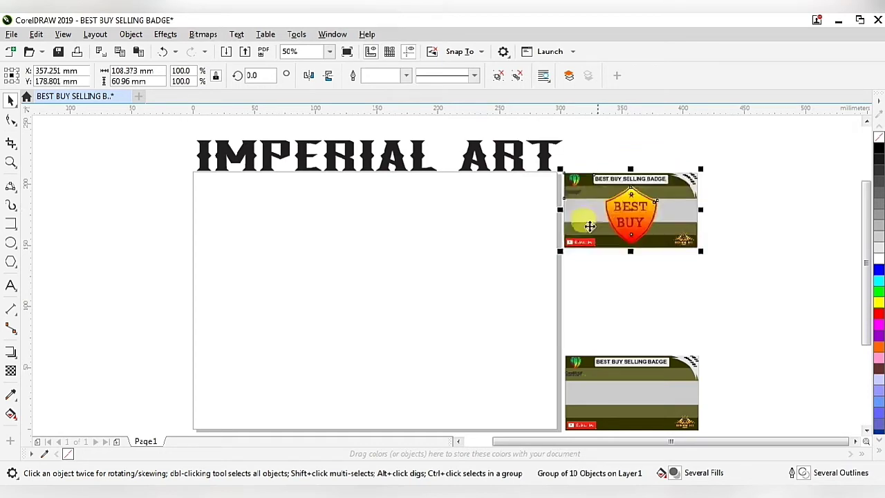
click(375, 304)
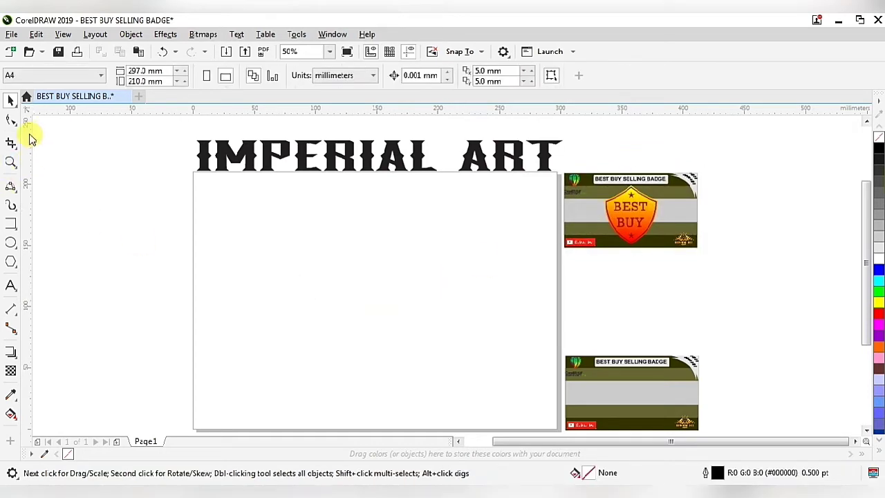
Step: Place a vertical guideline at about X 146 mm and draw a 3-point curve sloping down-left from it, about 38 mm wide and 20 mm high
drag(30, 139, 372, 203)
click(298, 281)
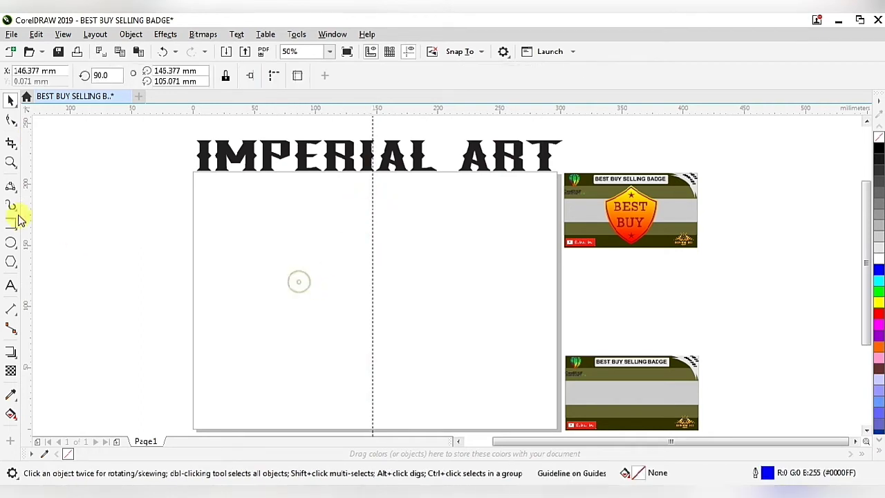
click(15, 191)
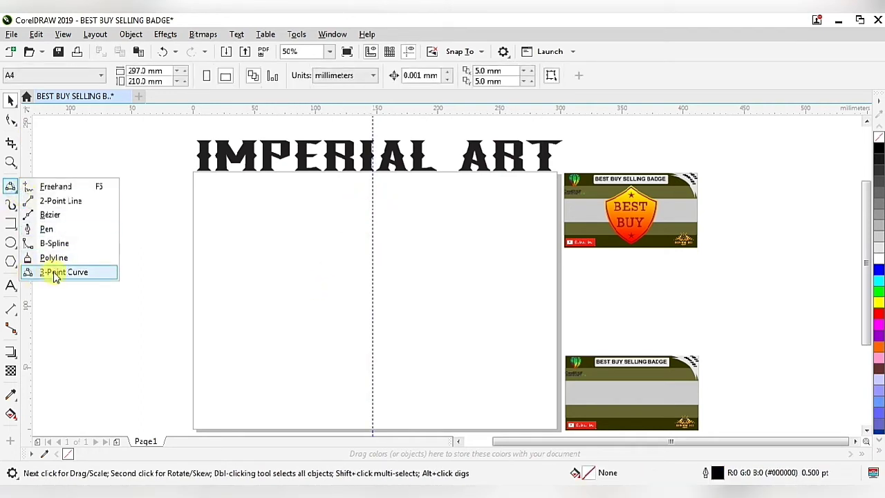
click(55, 272)
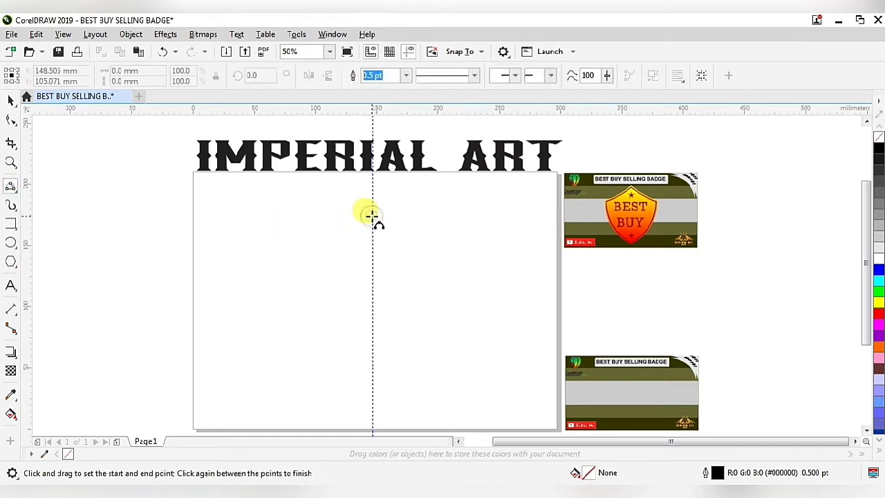
drag(372, 215, 330, 236)
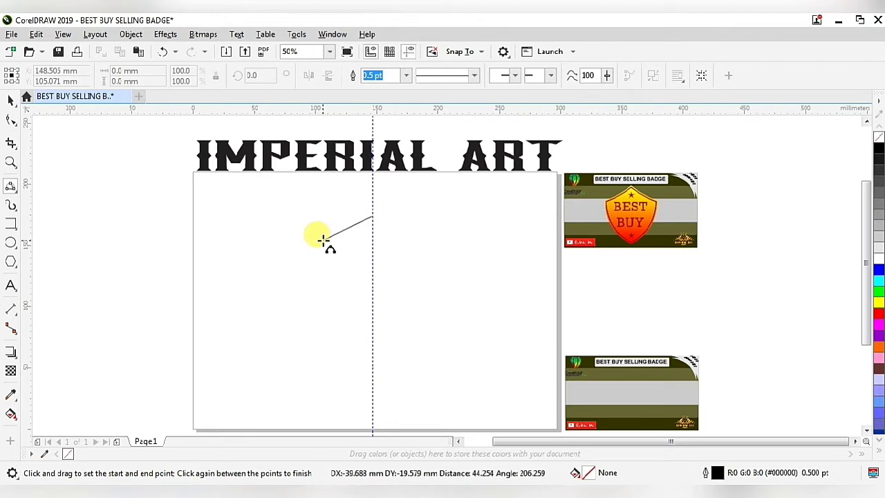
drag(329, 238, 326, 240)
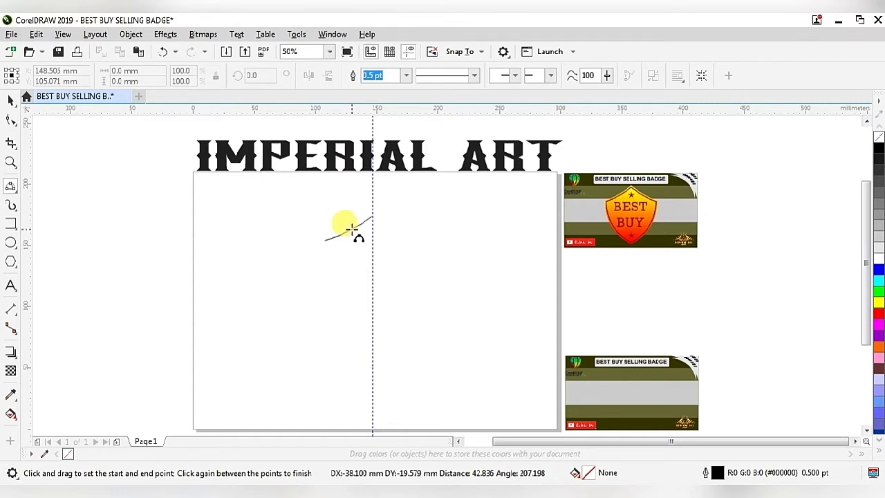
click(351, 229)
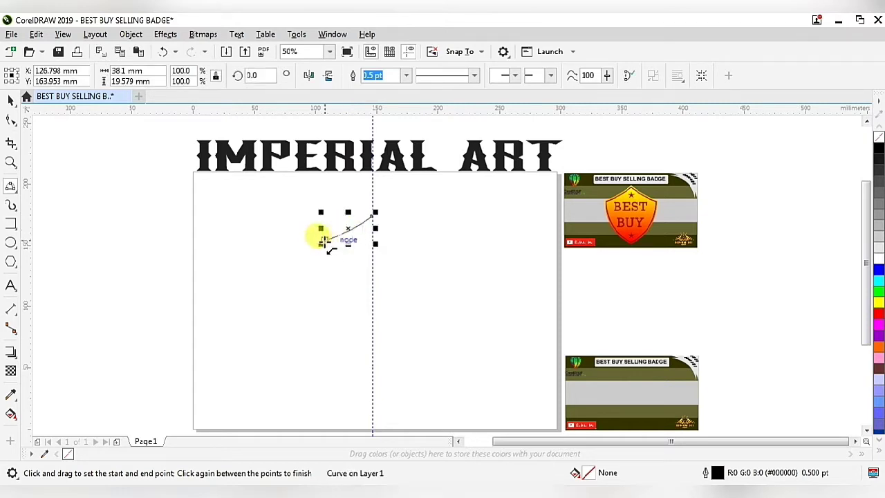
Step: Draw an outward-bulging 3-point curve about 61 mm tall from the first curve's outer end down to the guideline, forming the left half of a shield
drag(324, 241, 371, 316)
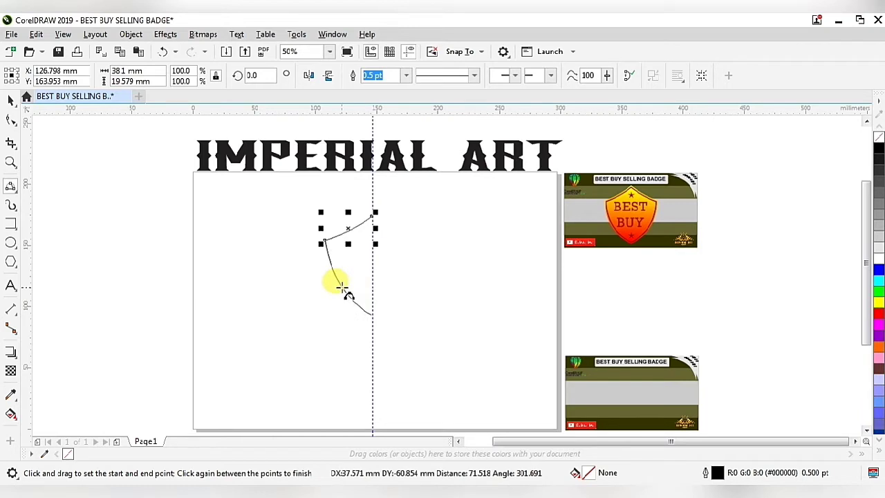
click(341, 286)
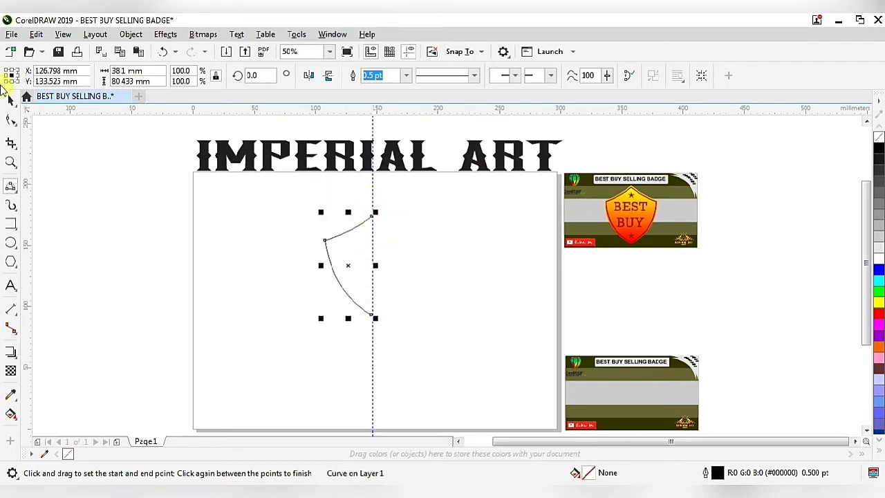
key(space)
click(250, 270)
Step: Move the half shield's top end node right onto the vertical guideline with the Shape tool
scroll(373, 213, up, 6)
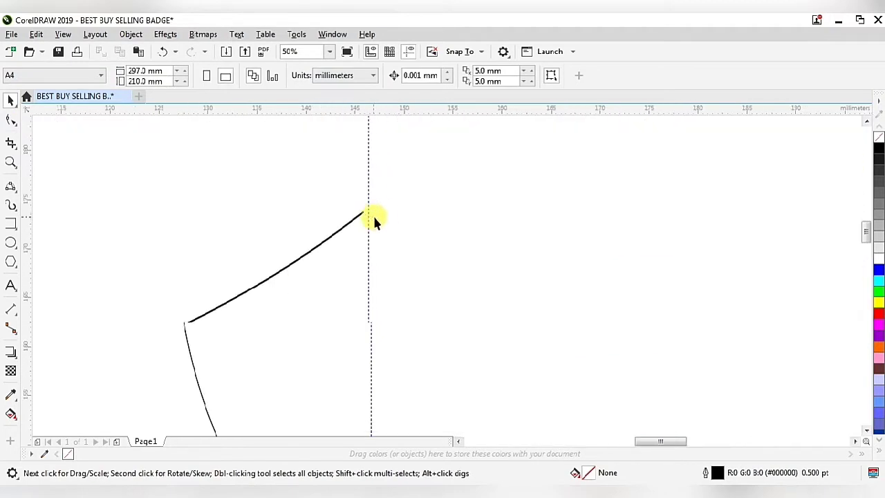
click(353, 214)
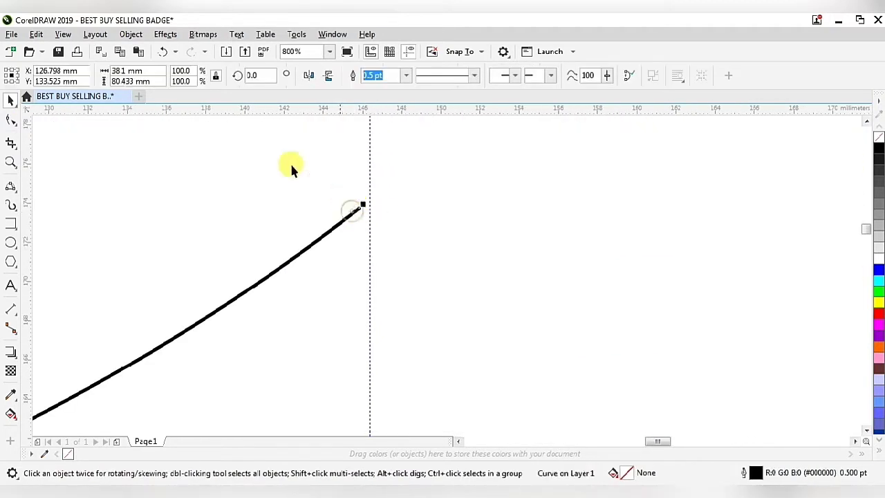
click(11, 121)
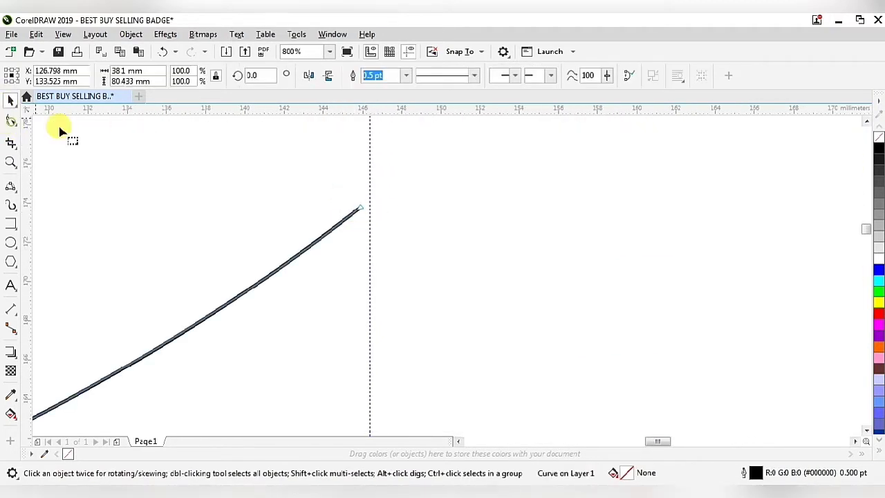
click(362, 209)
drag(367, 205, 375, 198)
Step: Move the half shield's bottom end node down-right onto the vertical guideline
scroll(376, 197, down, 3)
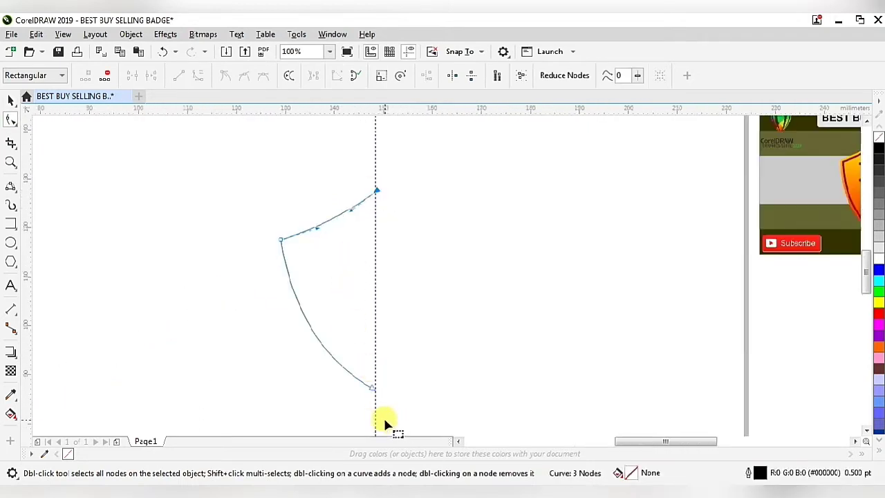
scroll(340, 307, up, 5)
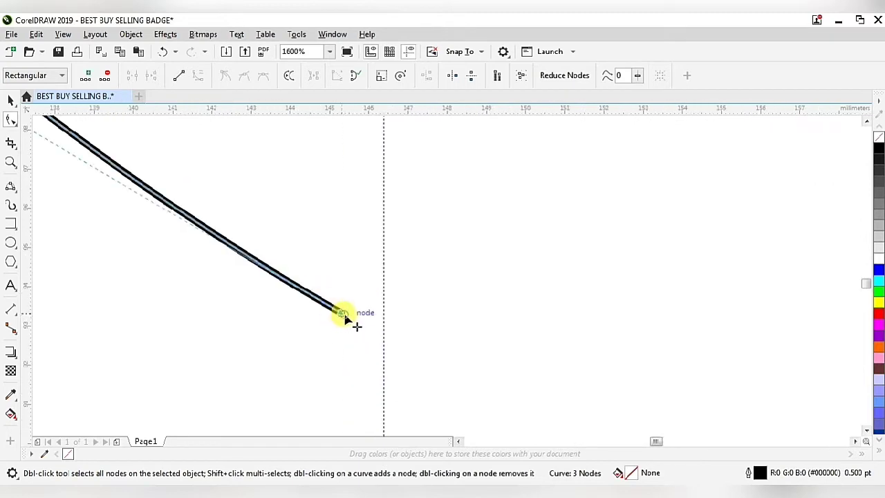
drag(343, 314, 393, 347)
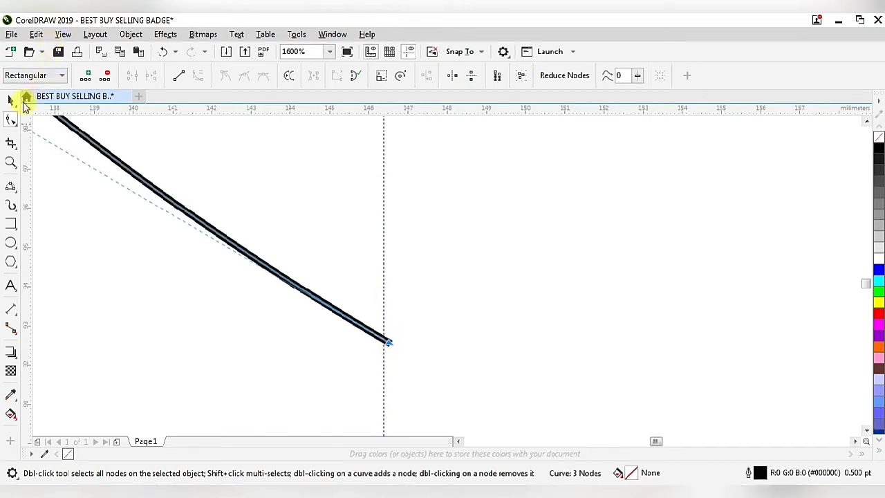
click(11, 101)
Step: Mirror a copy of the half shield horizontally to the right side of the guideline
scroll(346, 339, down, 4)
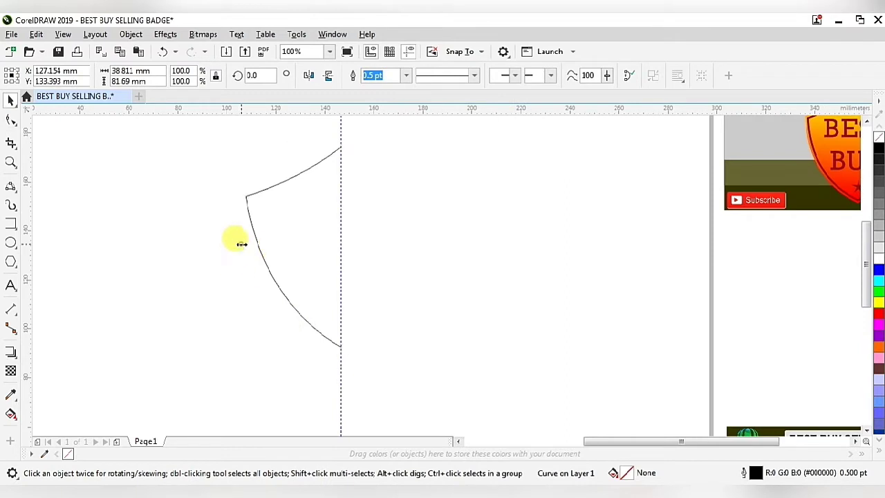
drag(241, 244, 347, 249)
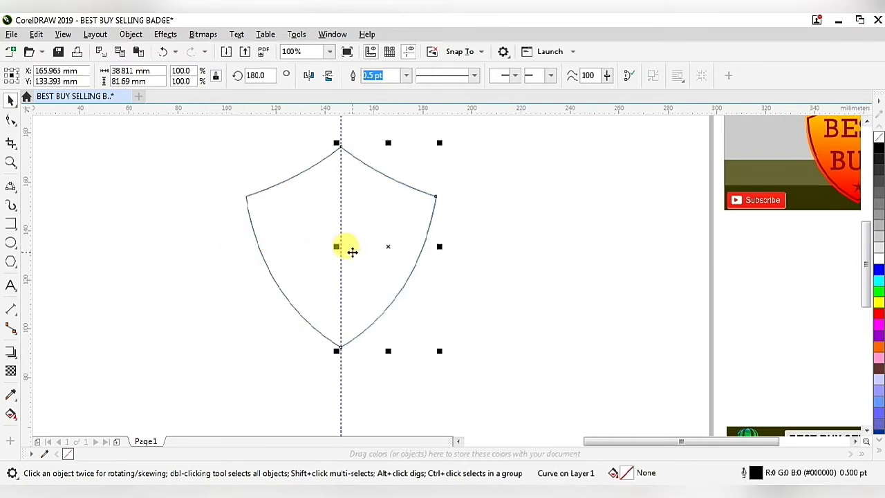
scroll(360, 318, down, 1)
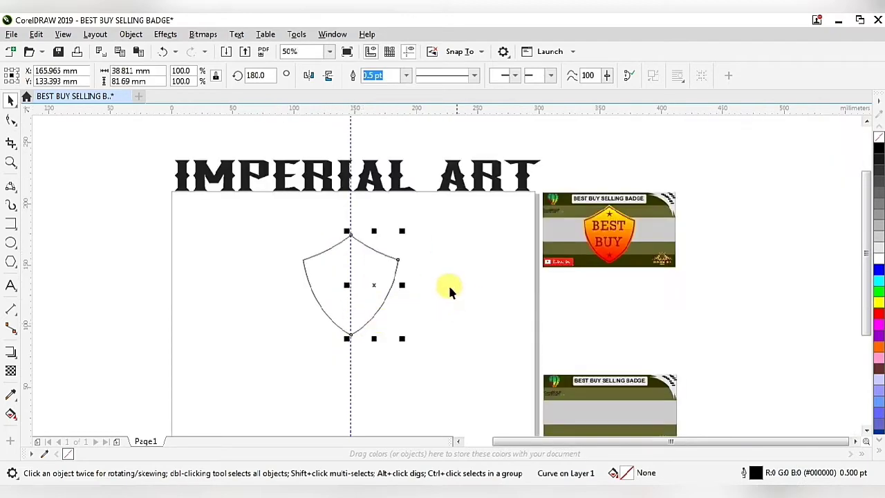
click(449, 286)
Step: Extend the top end nodes of both shield halves past each other so the curves cross at the peak
scroll(360, 249, up, 5)
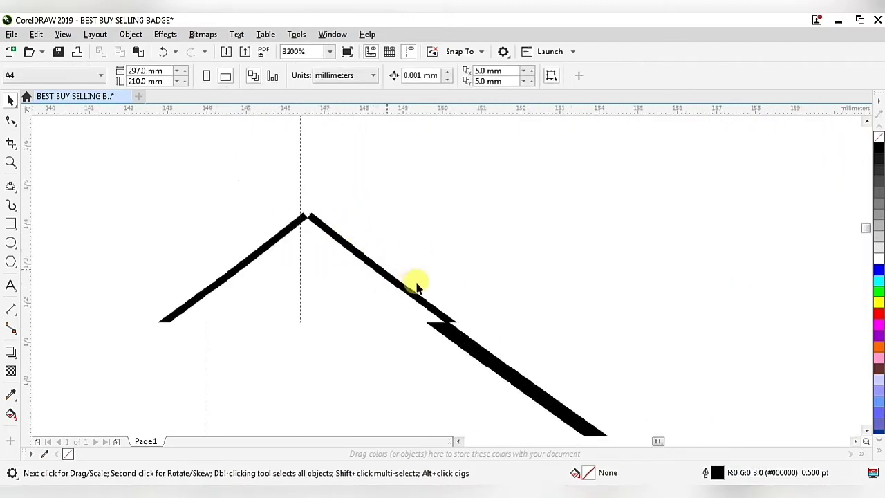
scroll(339, 259, up, 2)
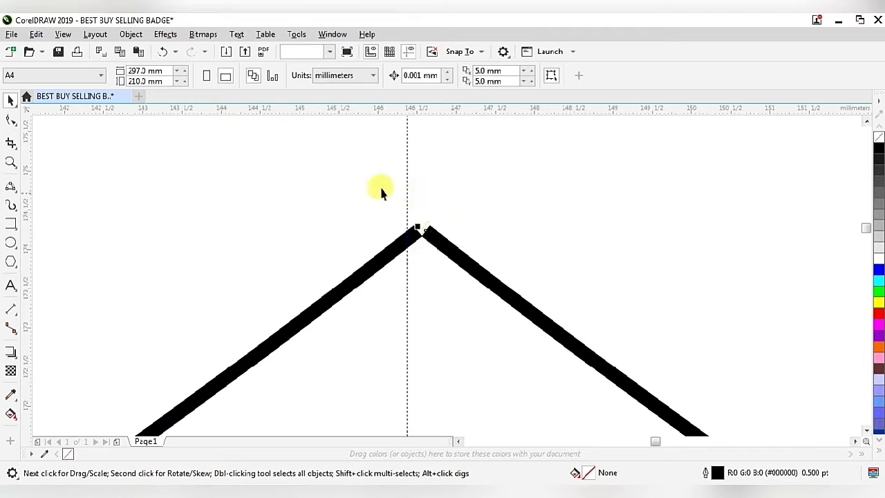
click(10, 119)
scroll(429, 232, up, 3)
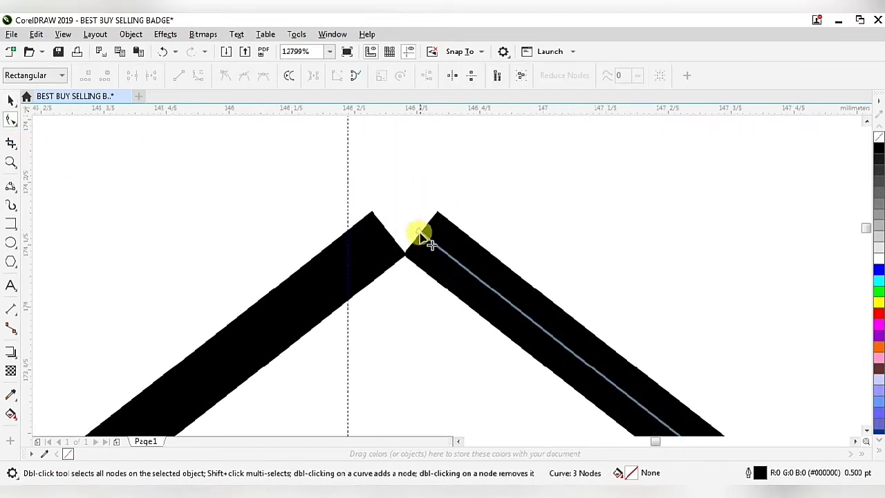
drag(421, 233, 350, 178)
click(367, 242)
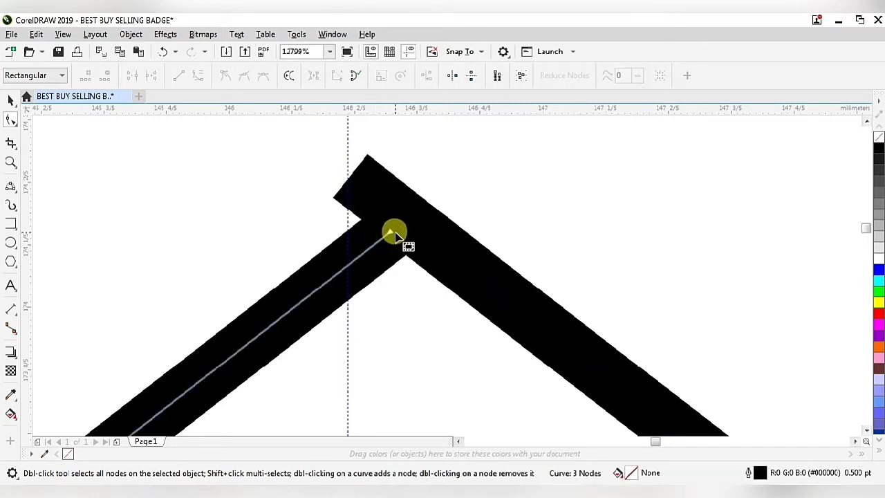
drag(389, 232, 428, 197)
Step: Extend the bottom end nodes of both shield halves past each other so the curves cross at the lower tip
scroll(398, 204, down, 5)
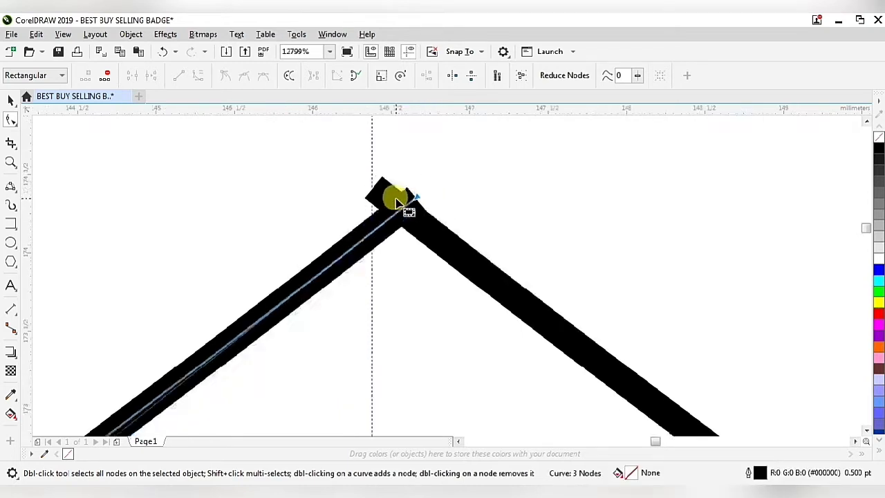
scroll(398, 213, down, 3)
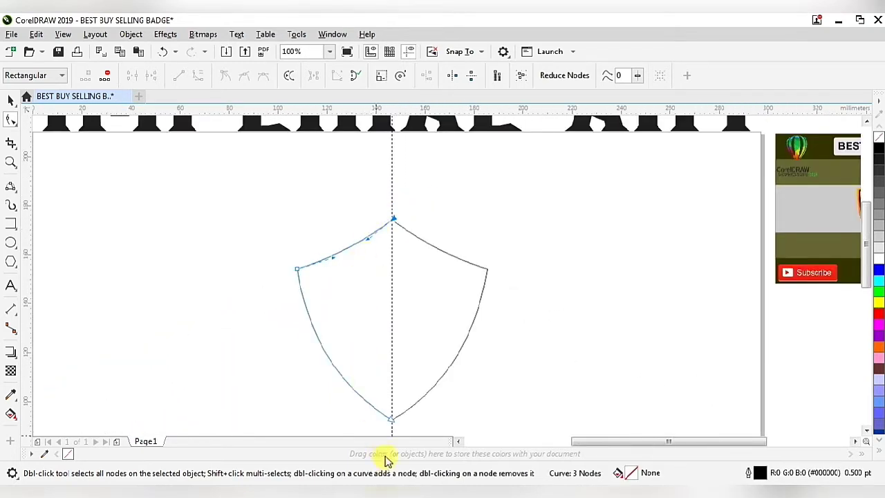
scroll(392, 415, up, 3)
scroll(348, 371, up, 4)
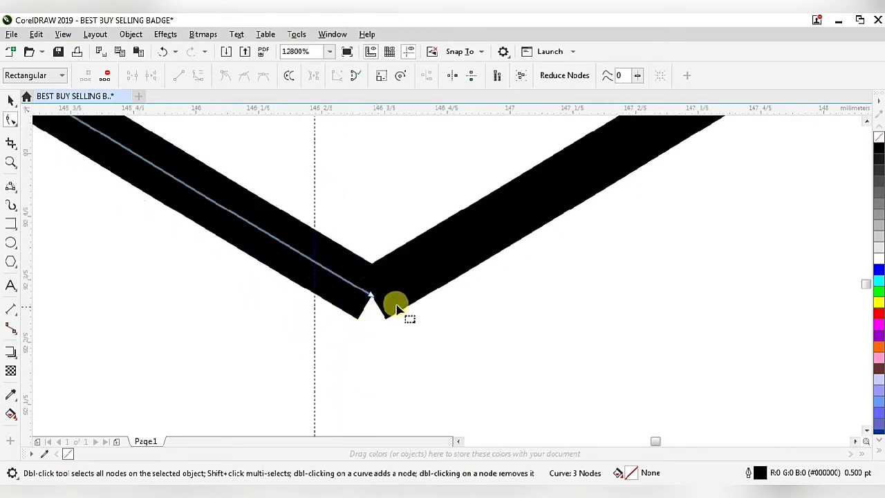
drag(372, 297, 330, 319)
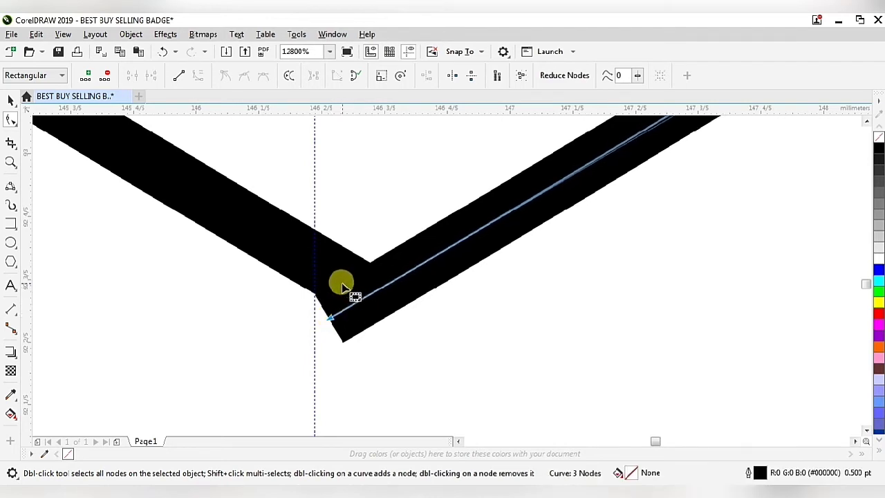
click(370, 298)
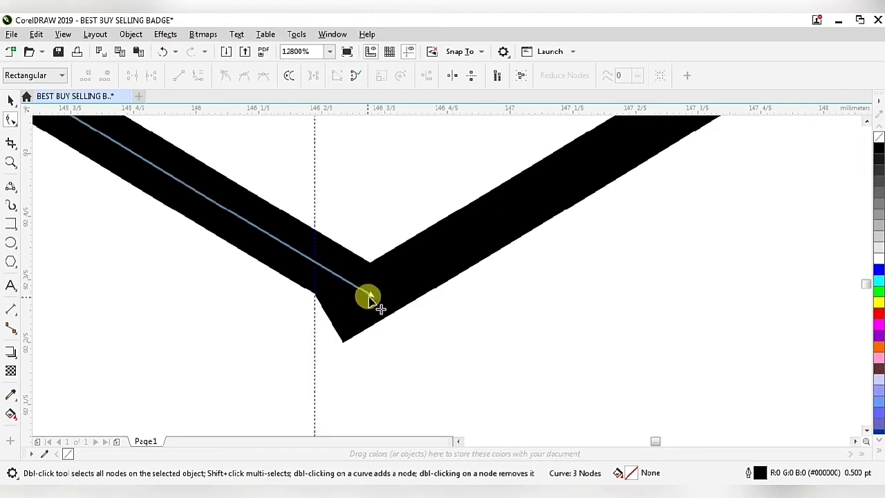
drag(372, 297, 405, 319)
Step: Move the vertical guideline to about X 146.56 mm, in line with the inner corner where the curves cross at the peak
scroll(392, 328, down, 10)
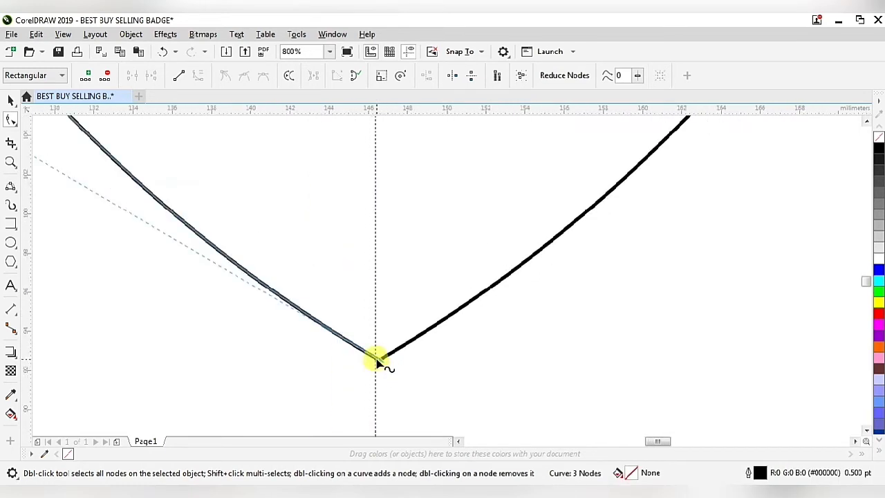
scroll(376, 260, up, 3)
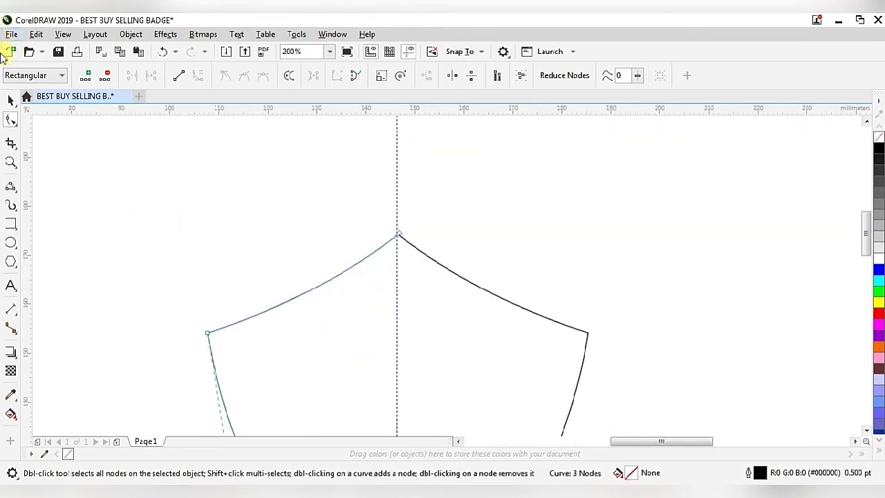
click(11, 103)
scroll(395, 249, up, 5)
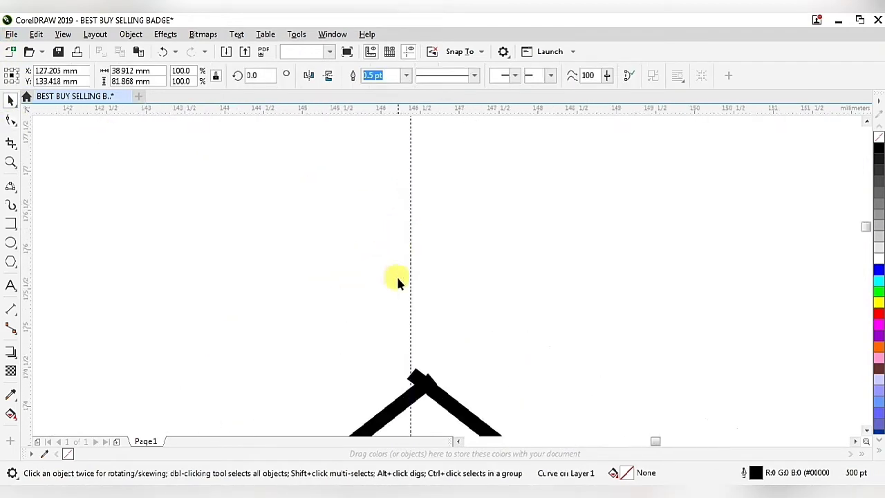
click(425, 253)
scroll(425, 253, up, 6)
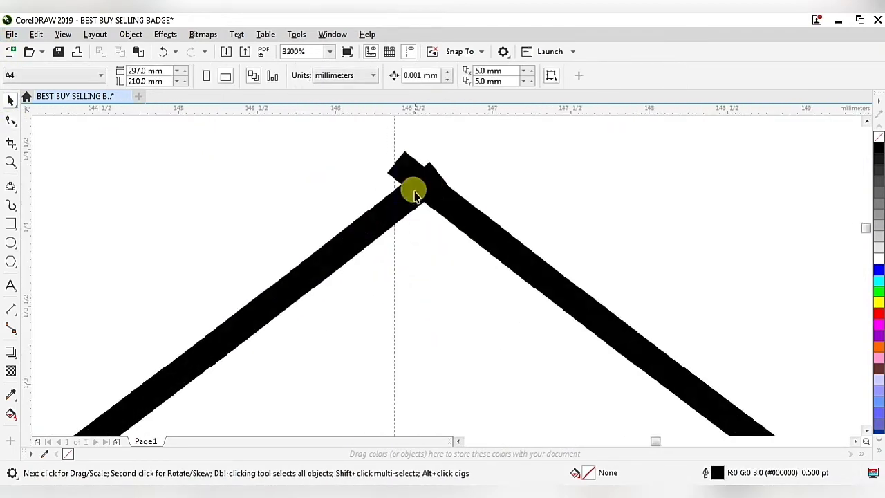
drag(394, 286, 424, 286)
scroll(425, 200, up, 6)
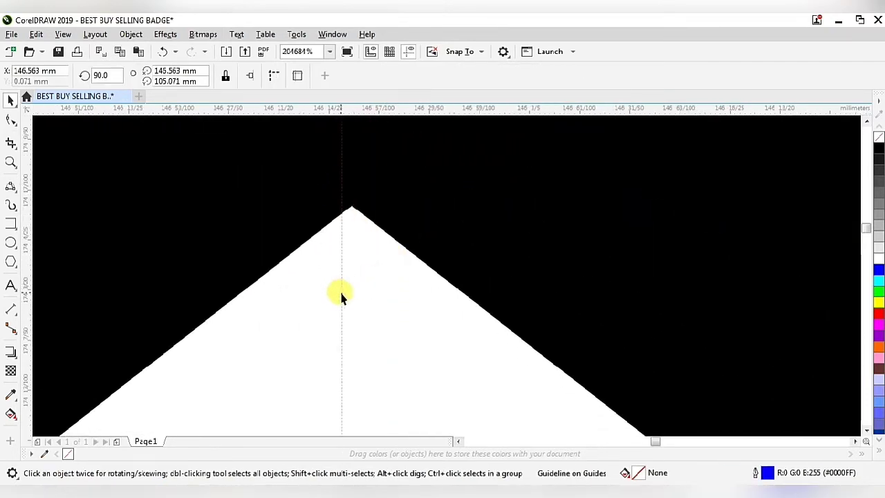
scroll(349, 328, down, 3)
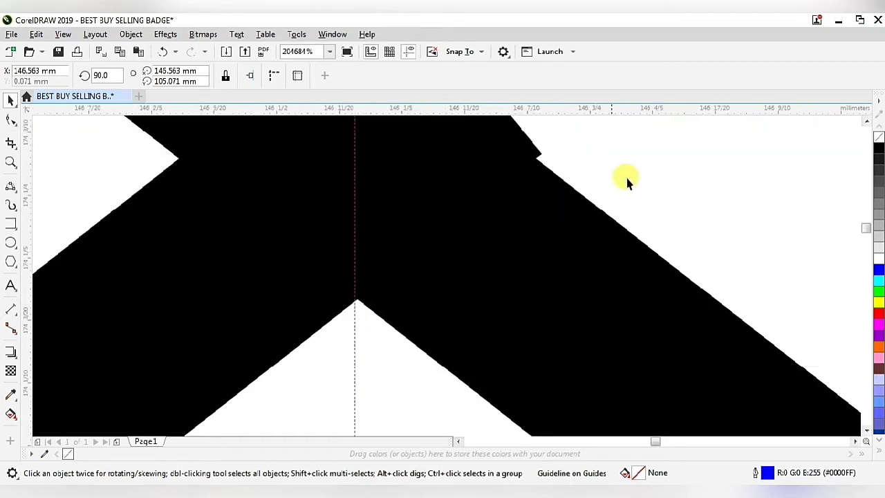
Step: Fine-tune the vertical guideline to X 146.565 mm so it meets the inner corner at the shield's peak
click(313, 425)
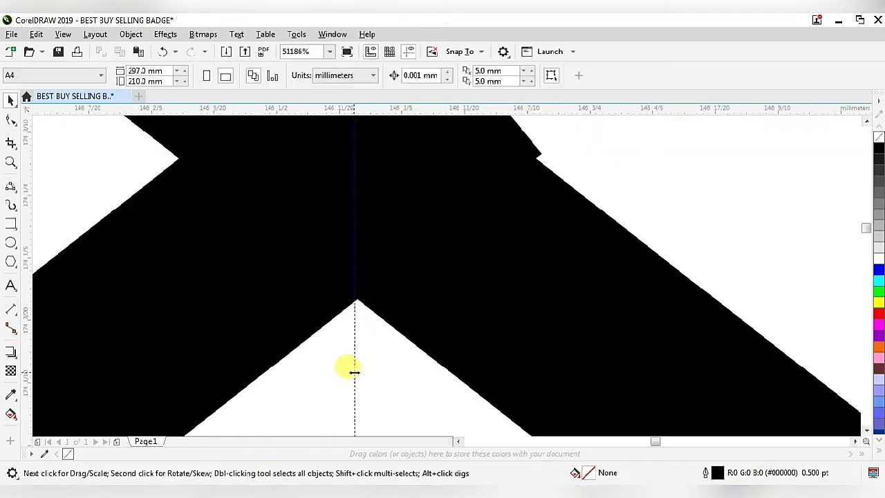
click(354, 372)
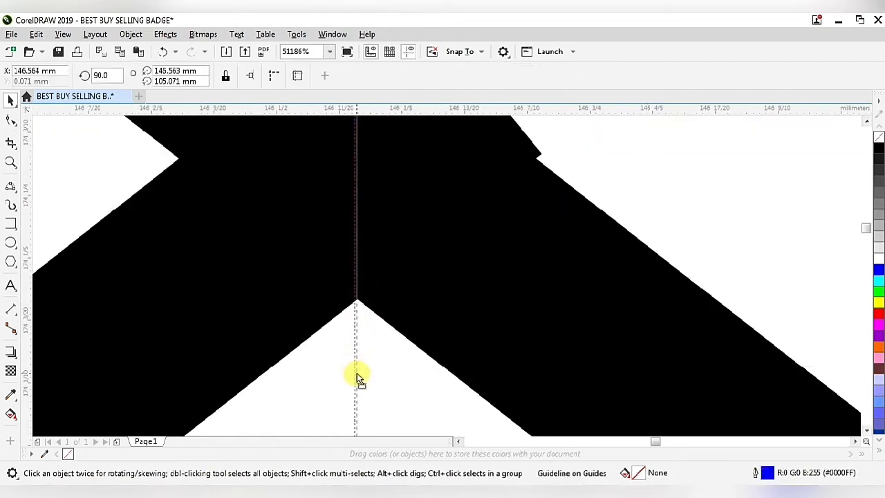
scroll(358, 309, up, 3)
scroll(357, 309, down, 5)
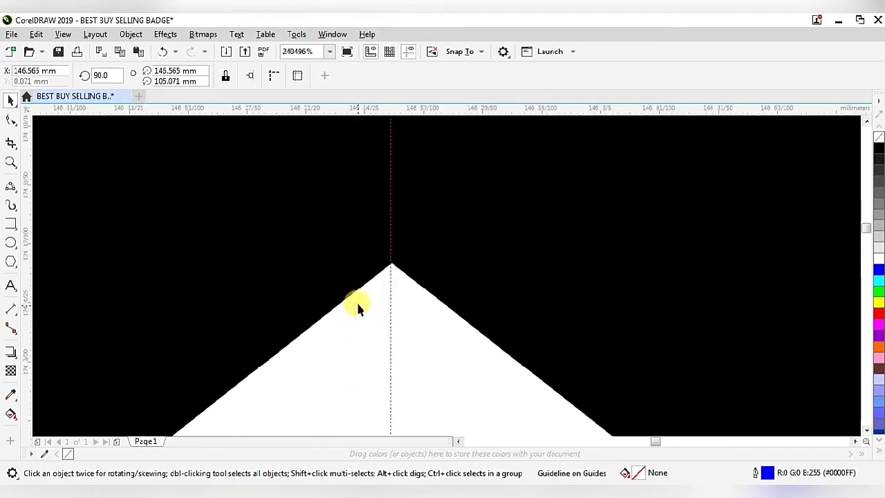
scroll(361, 262, down, 5)
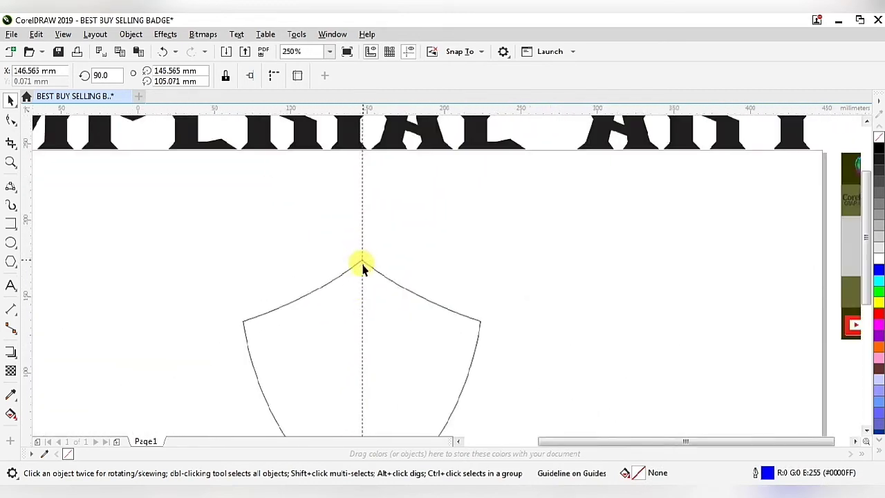
Step: Shift the right shield half to about X 165.90 mm so the inner corner at the lower tip meets the guideline
scroll(363, 391, up, 4)
scroll(342, 318, up, 6)
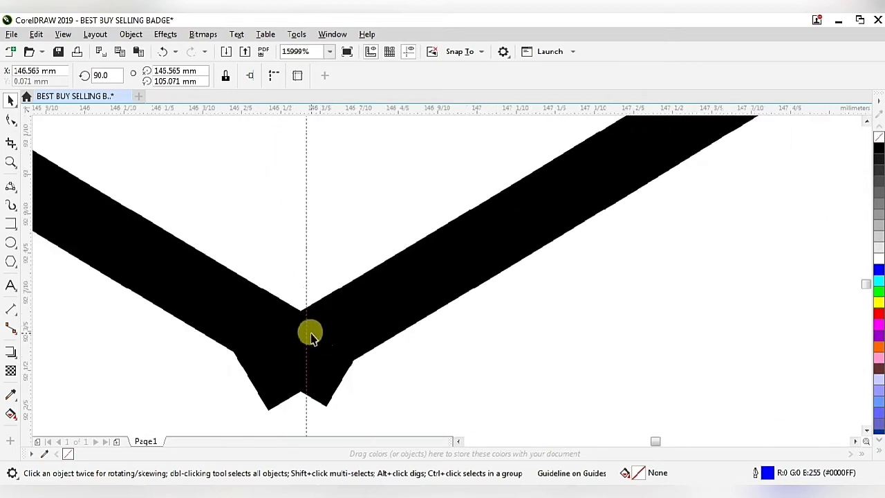
scroll(328, 350, up, 1)
scroll(366, 298, down, 1)
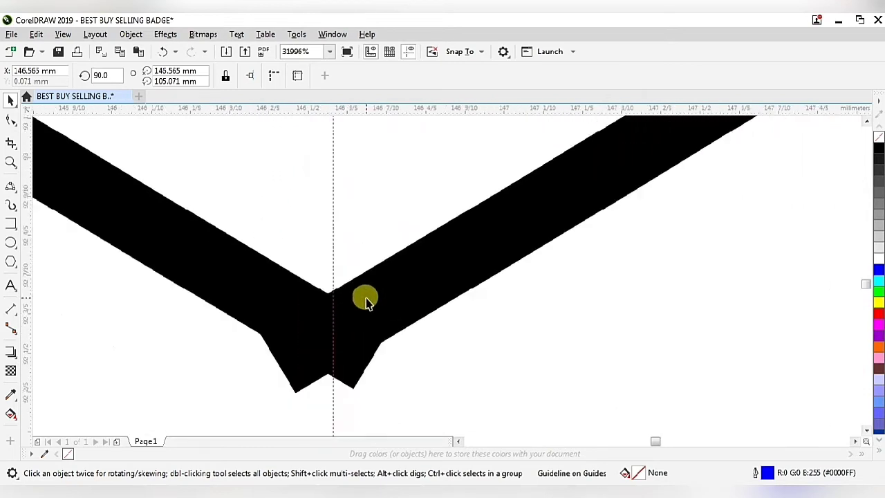
click(287, 376)
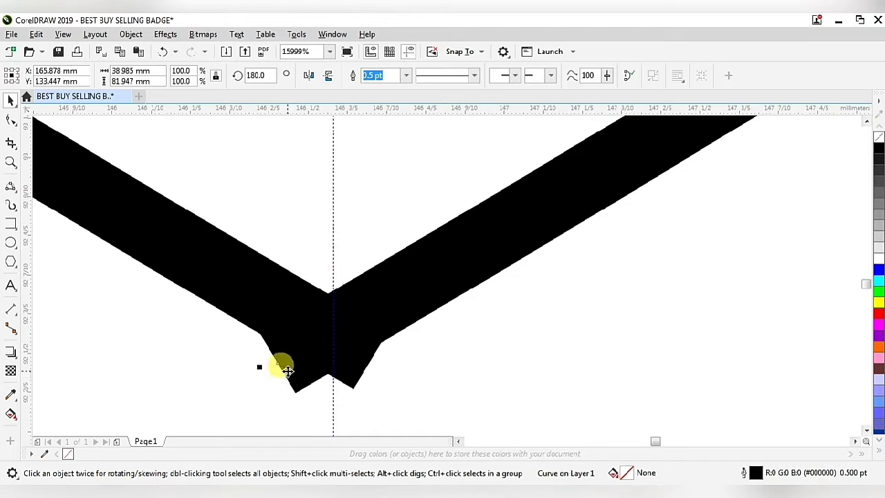
mouse_move(286, 370)
mouse_down()
mouse_move(284, 361)
mouse_move(299, 376)
mouse_move(293, 366)
mouse_up()
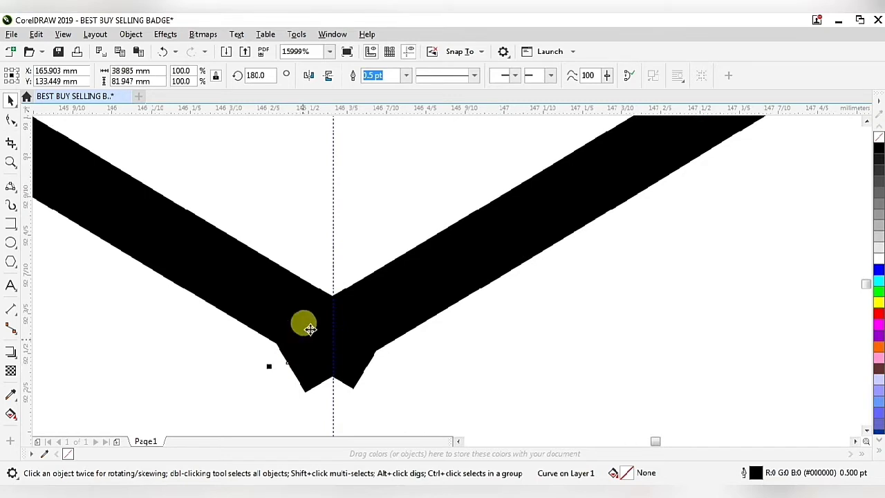
Step: Fine-tune the right half's position to about X 165.904 mm, Y 133.446 mm, keeping the lower tip's inner corner on the guideline
scroll(326, 297, up, 2)
scroll(331, 299, down, 1)
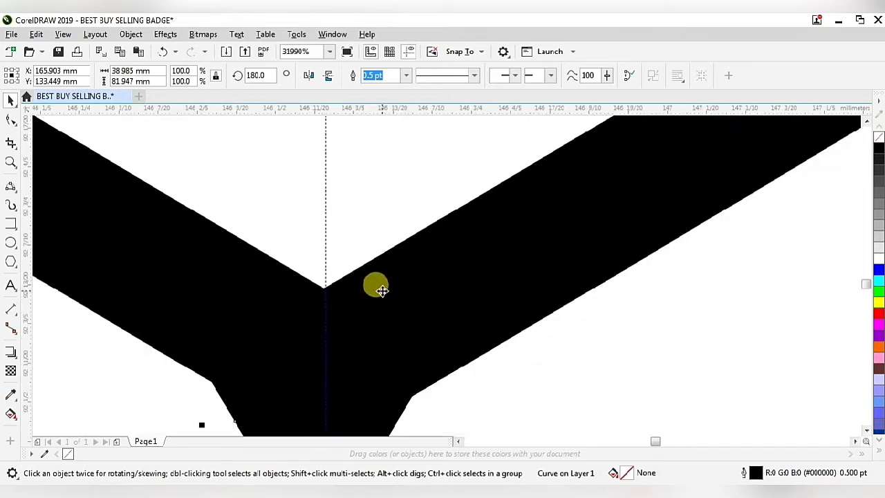
drag(384, 290, 377, 290)
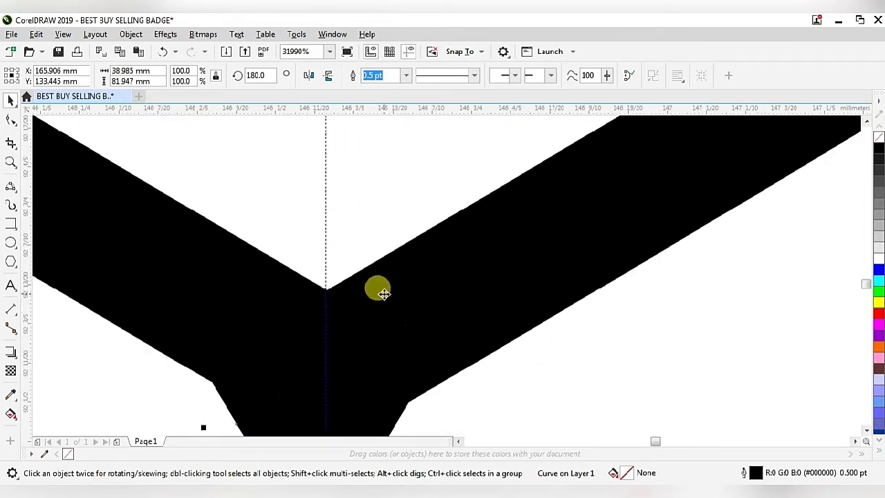
scroll(327, 298, up, 1)
scroll(326, 298, up, 2)
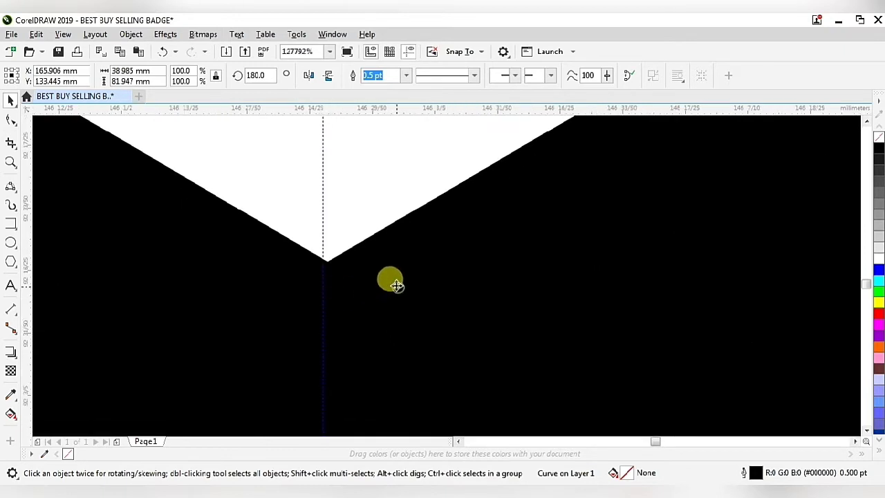
scroll(367, 297, down, 2)
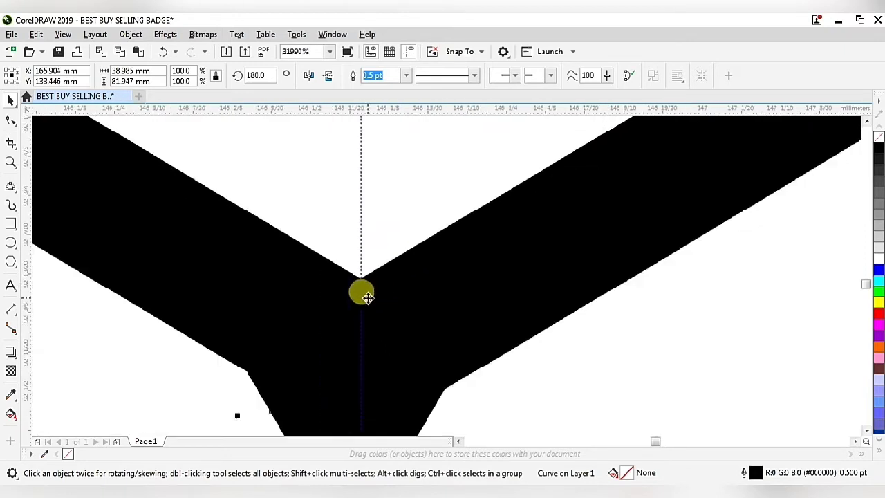
Step: Delete the vertical guideline running through the shield
scroll(367, 297, down, 8)
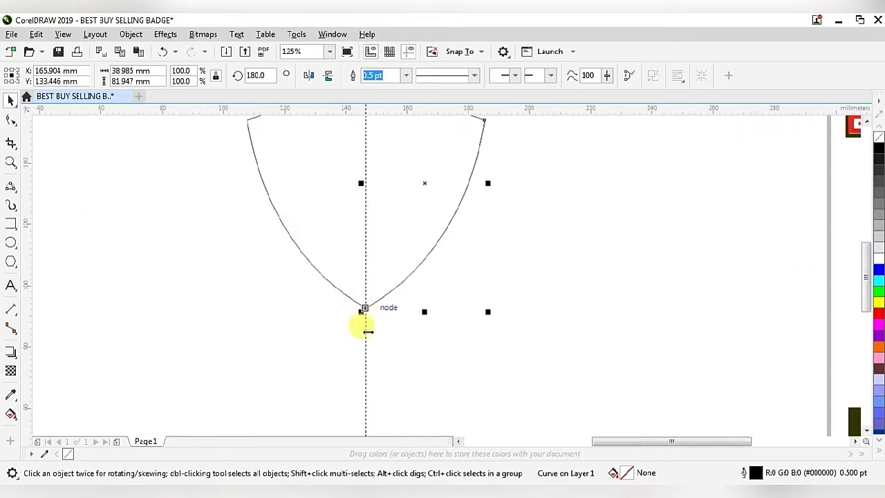
scroll(368, 332, down, 2)
click(362, 257)
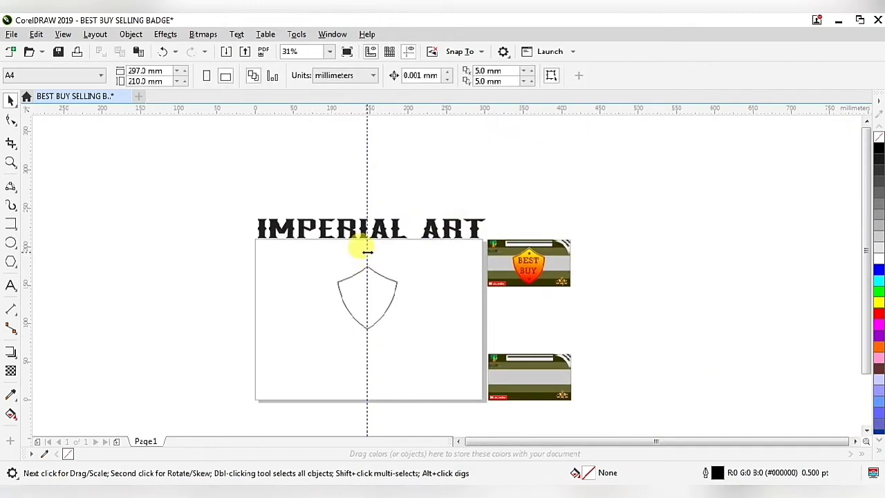
right_click(368, 252)
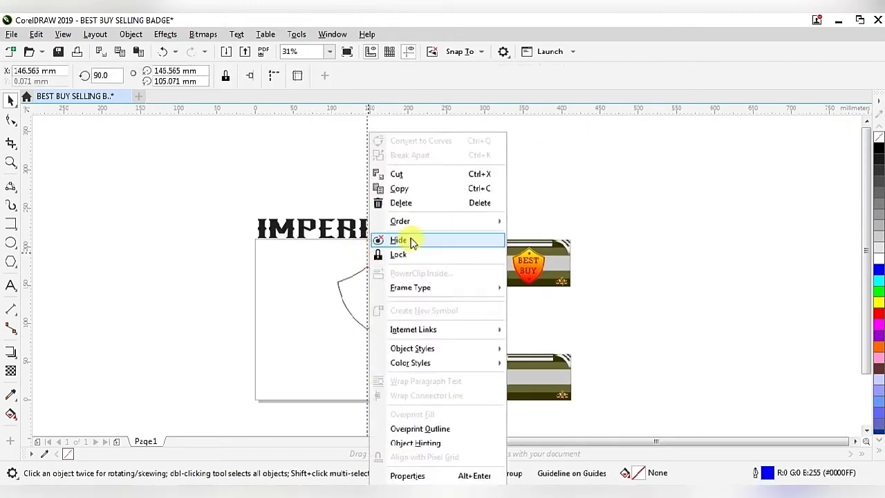
click(415, 201)
scroll(365, 311, up, 2)
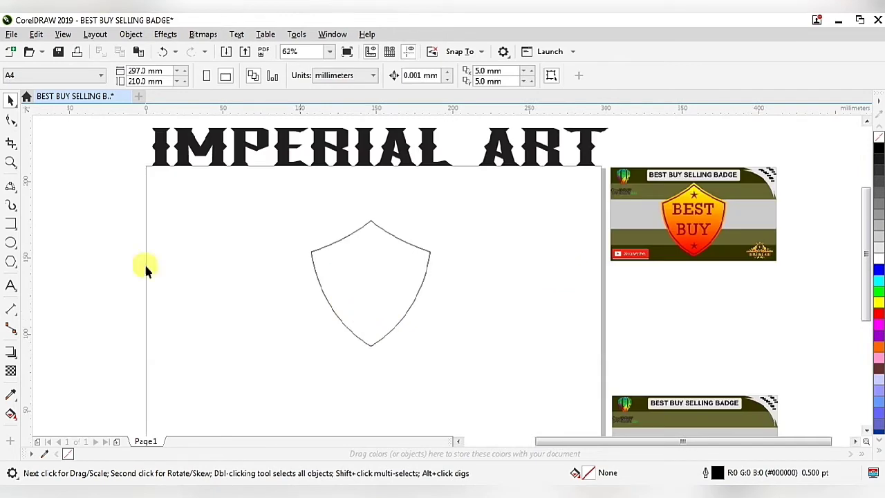
Step: Smart Fill the shield's interior with blue-grey C:40 M:20 Y:0 K:40 and a 4 pt black outline
click(16, 417)
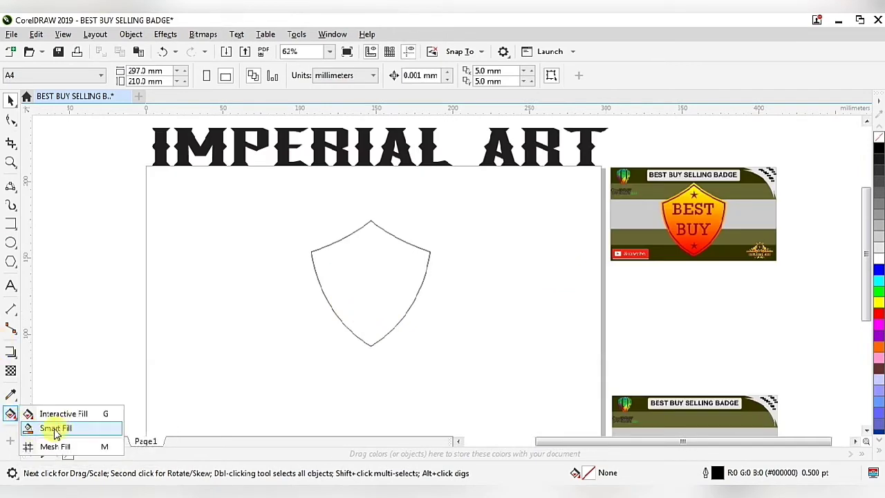
click(56, 429)
click(367, 284)
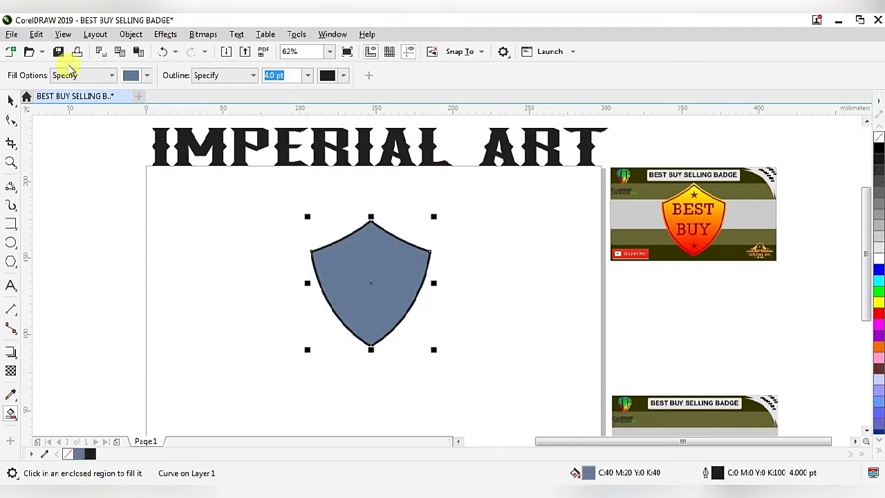
click(10, 101)
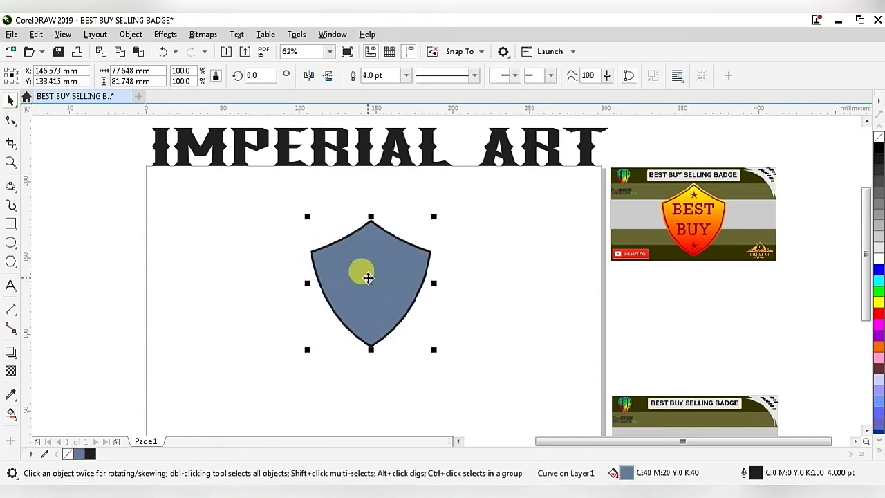
Step: Move the filled shield clear of the original outline and delete both original half curves
drag(366, 274, 231, 355)
drag(297, 195, 480, 358)
right_click(376, 290)
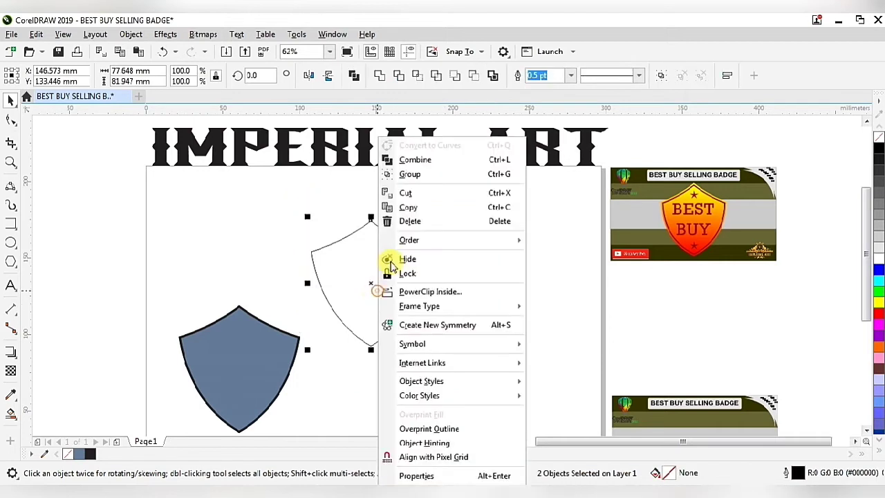
click(410, 221)
key(ctrl+z)
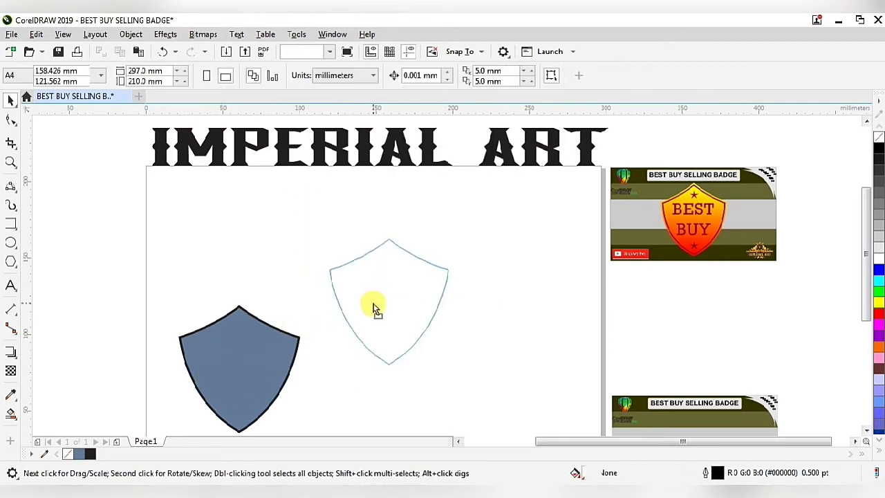
Step: Move the filled shield back to the middle of the page, at about X 145.7 mm, Y 111 mm
drag(375, 307, 355, 325)
scroll(367, 270, down, 2)
scroll(369, 304, up, 4)
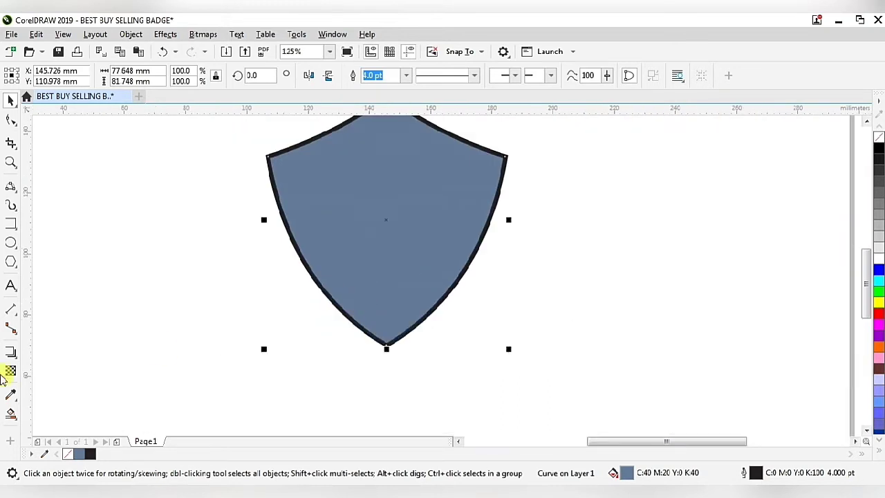
Step: Add a one-step inward Contour to the shield with an offset of about 2.94 mm
scroll(207, 362, down, 2)
scroll(220, 360, up, 2)
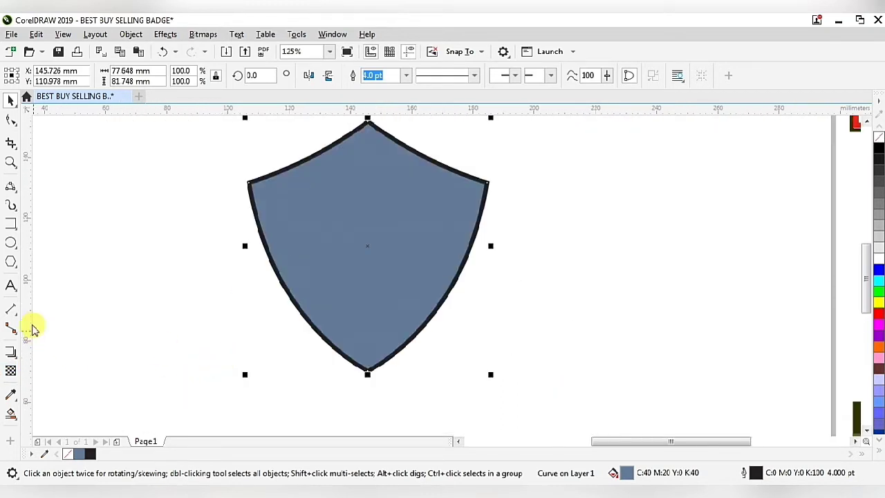
click(12, 354)
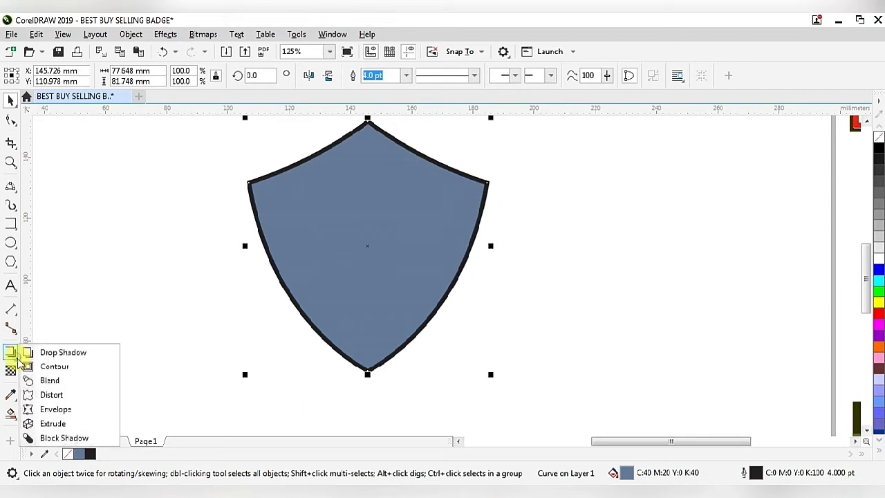
click(55, 367)
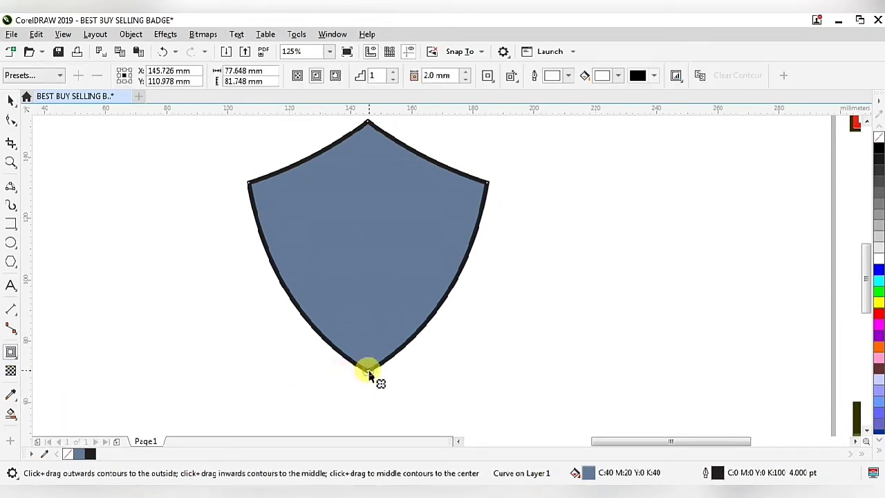
drag(367, 374, 366, 365)
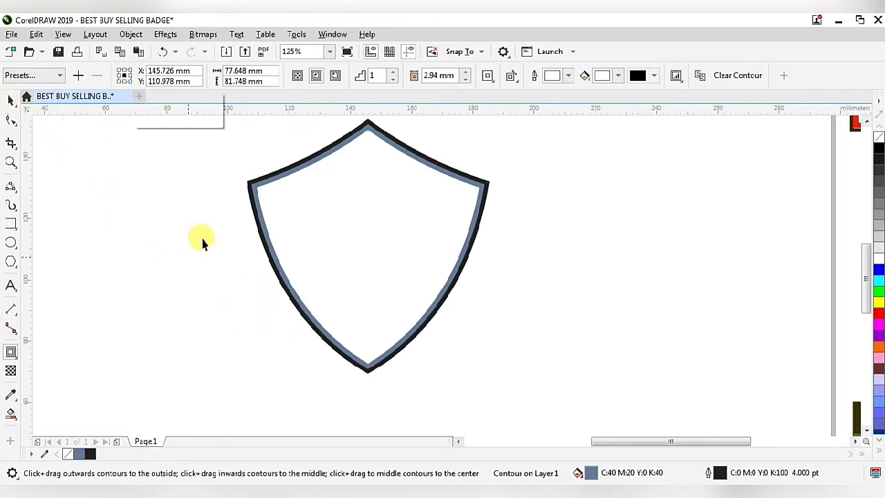
key(F3)
click(10, 100)
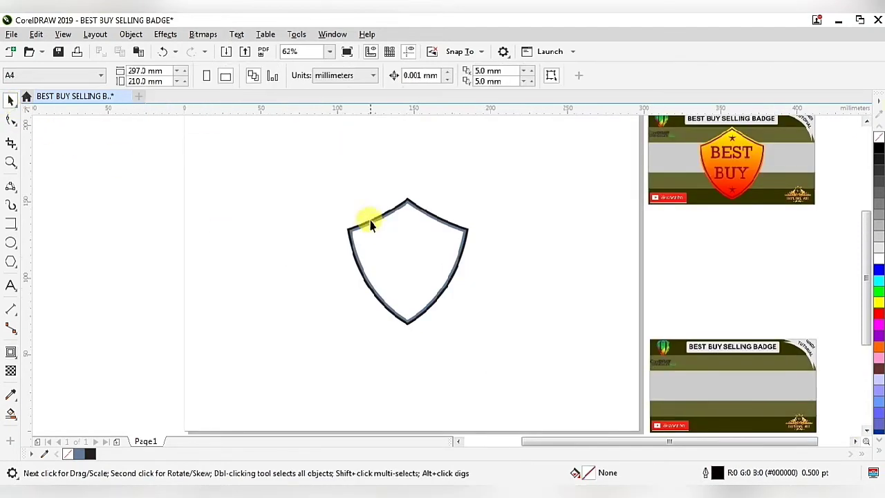
Step: Set the outline width of the outer shield curve to None
scroll(370, 225, up, 2)
scroll(389, 208, down, 1)
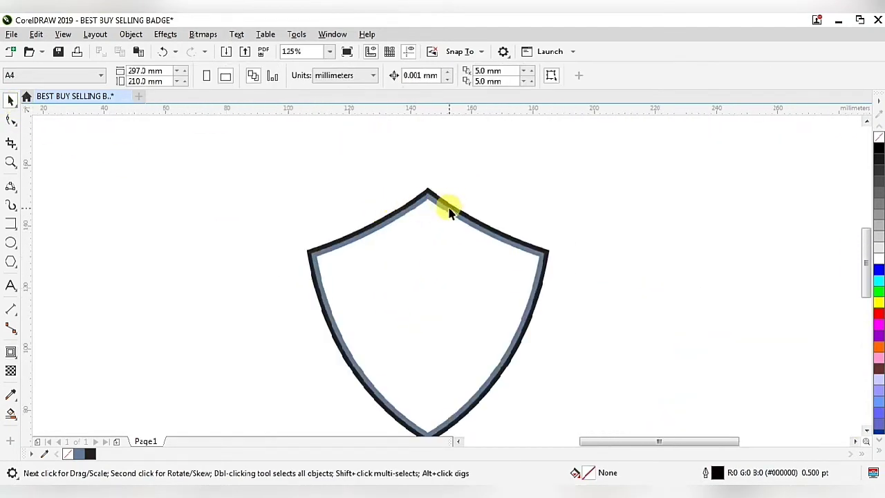
click(435, 186)
click(373, 76)
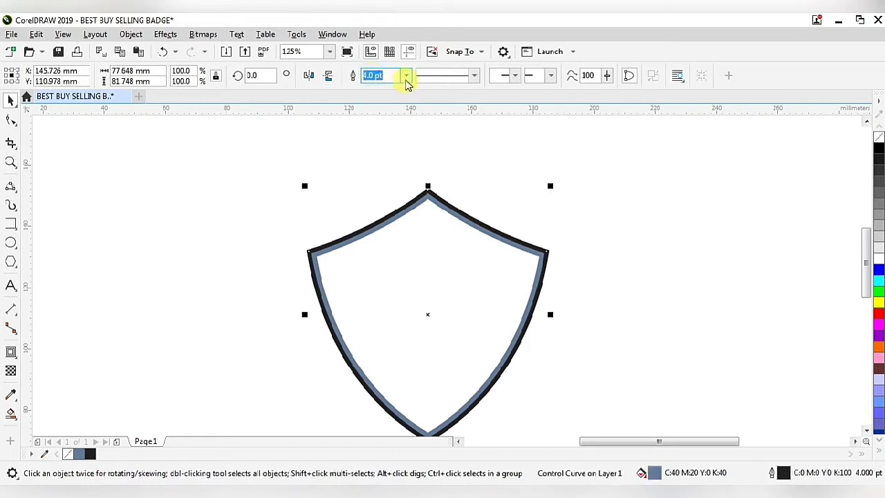
click(407, 78)
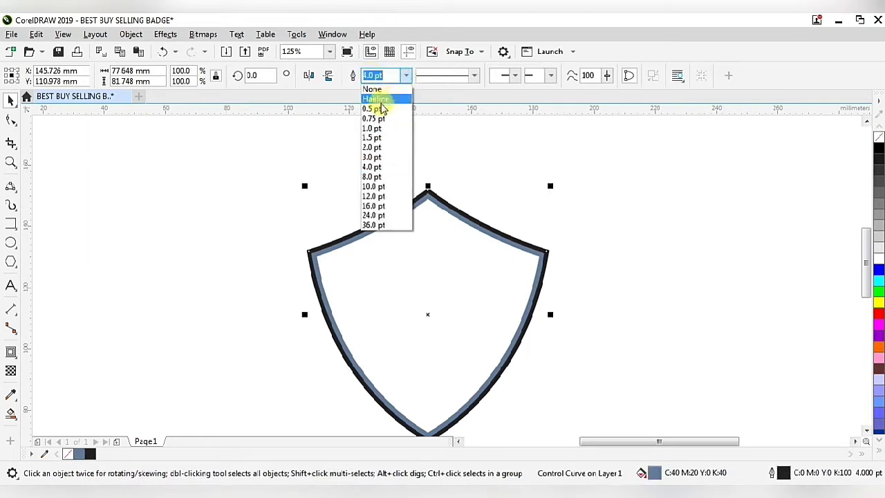
click(373, 89)
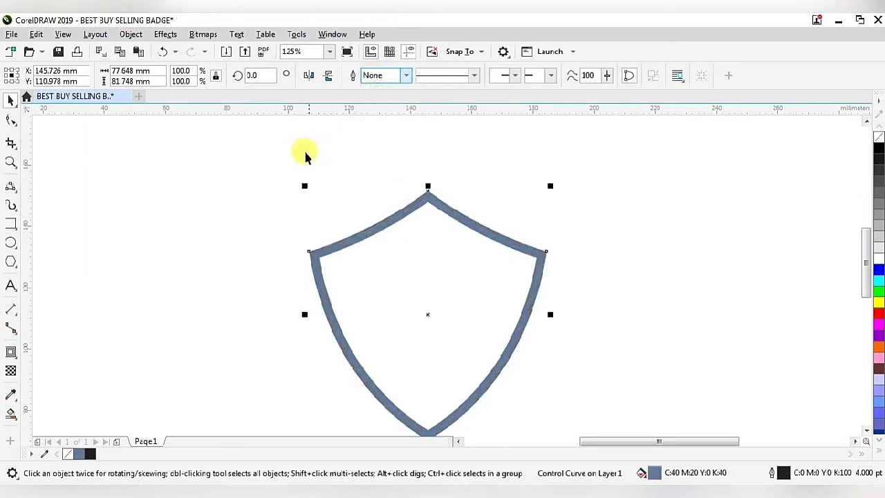
key(Escape)
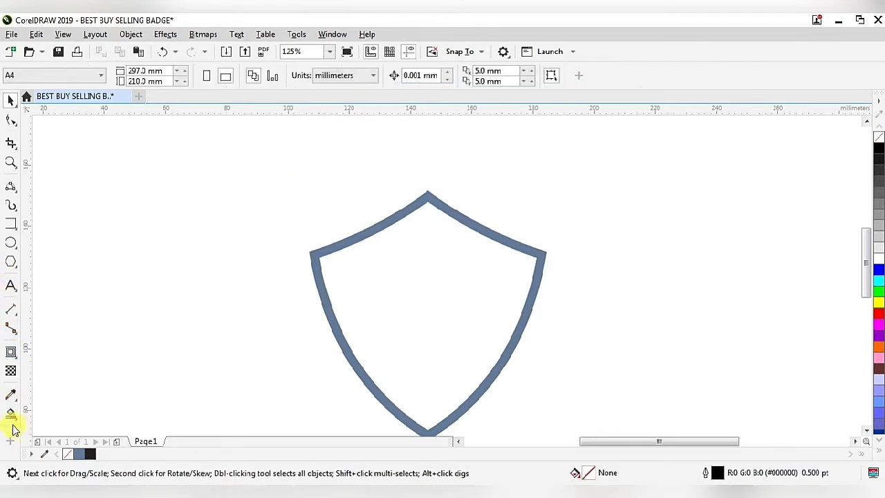
Step: Smart Fill the white area inside the contour with the same blue-grey and a 4 pt black outline
click(12, 414)
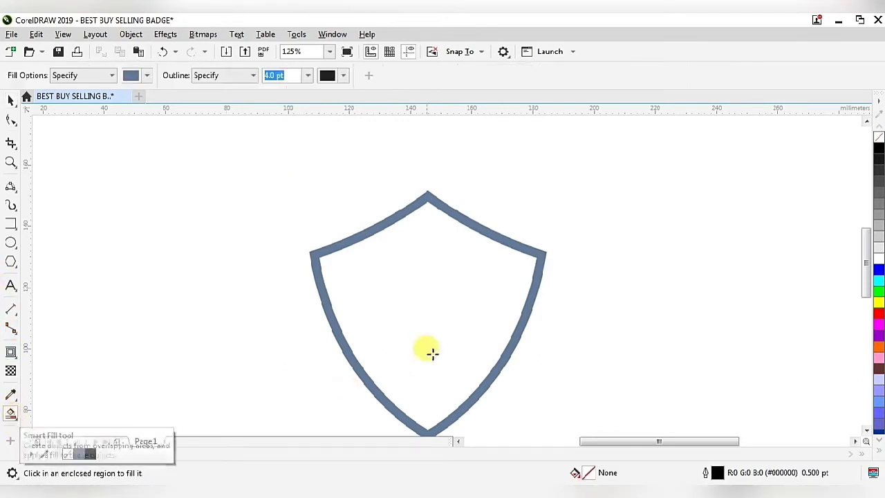
click(443, 316)
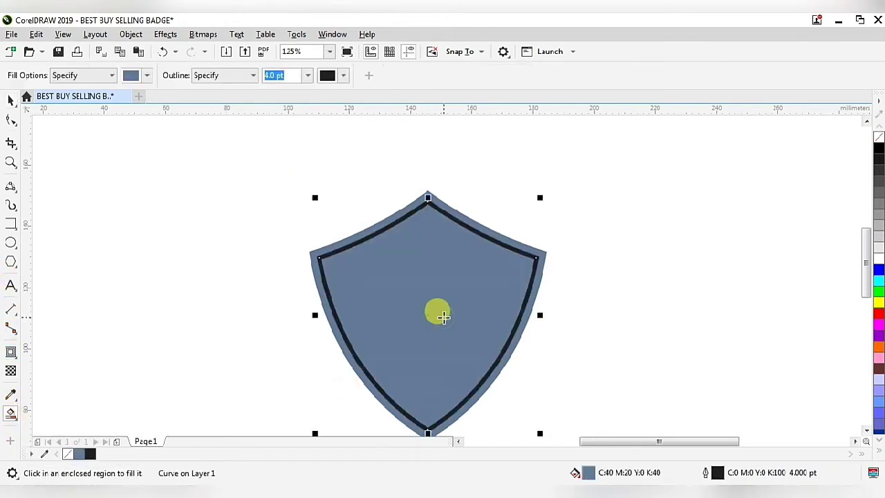
click(10, 103)
click(173, 188)
scroll(184, 197, down, 2)
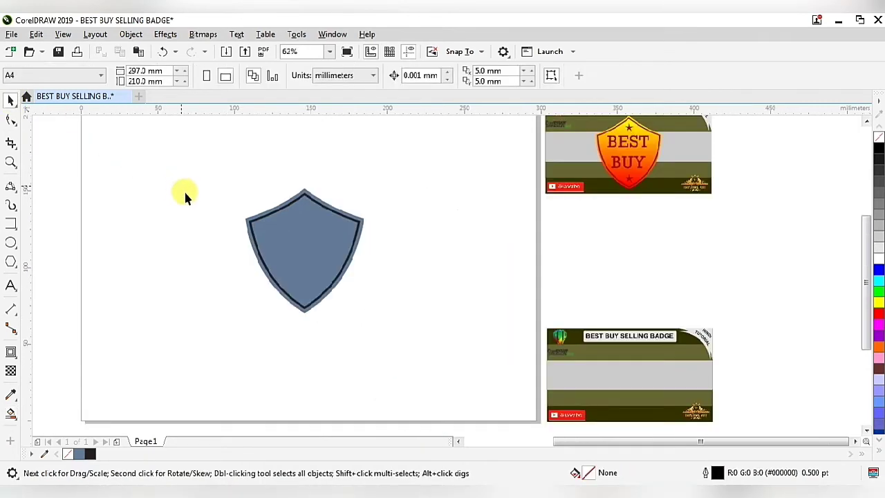
Step: Fill the inner shield shape with solid red (#FF0000)
scroll(207, 217, up, 2)
scroll(208, 221, down, 2)
scroll(220, 227, up, 2)
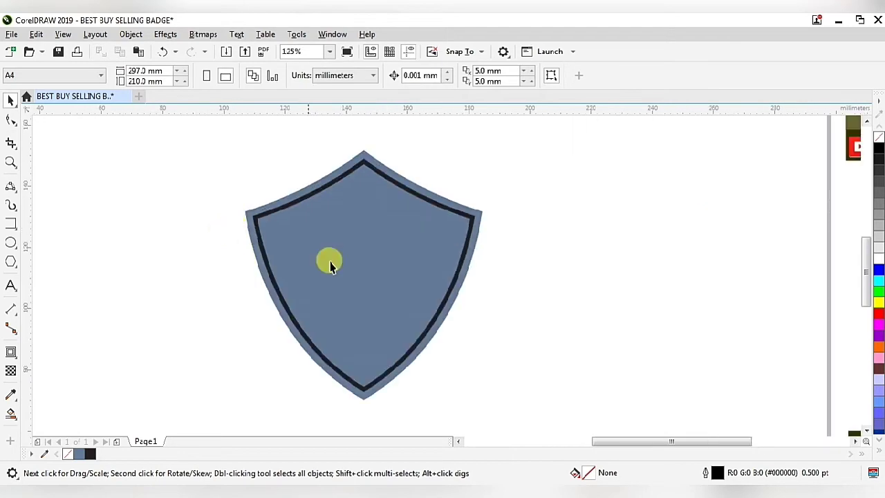
click(352, 263)
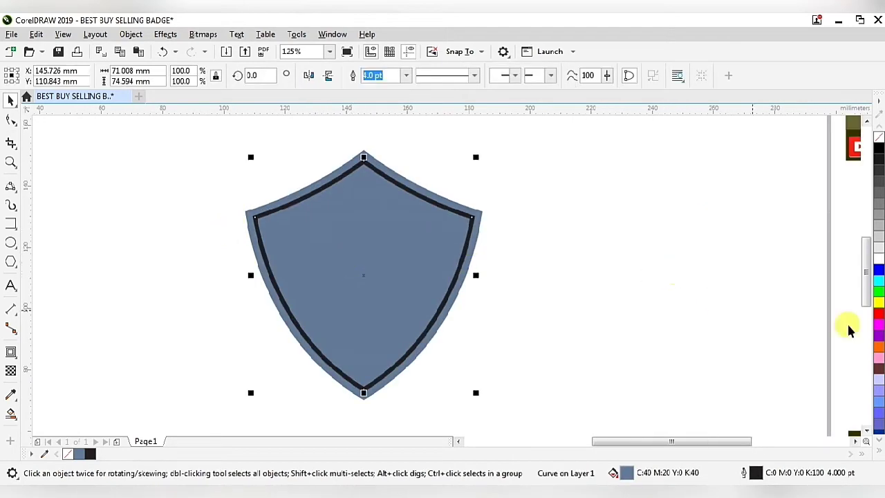
click(878, 312)
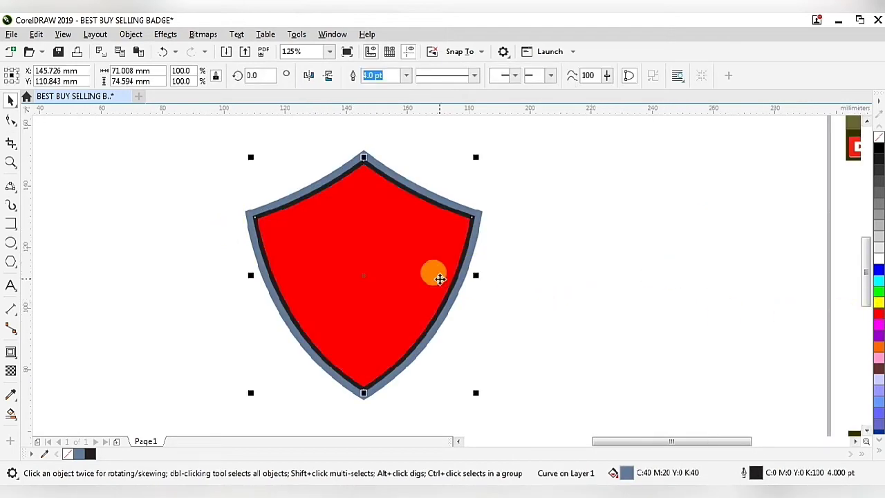
Step: Fill the outer shield curve with the same solid red
scroll(446, 285, down, 2)
scroll(553, 332, up, 2)
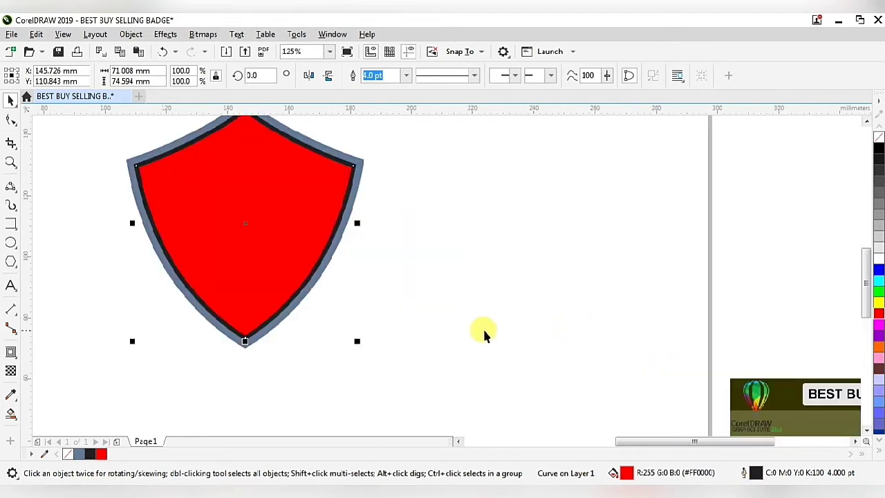
scroll(482, 327, down, 2)
scroll(412, 278, up, 2)
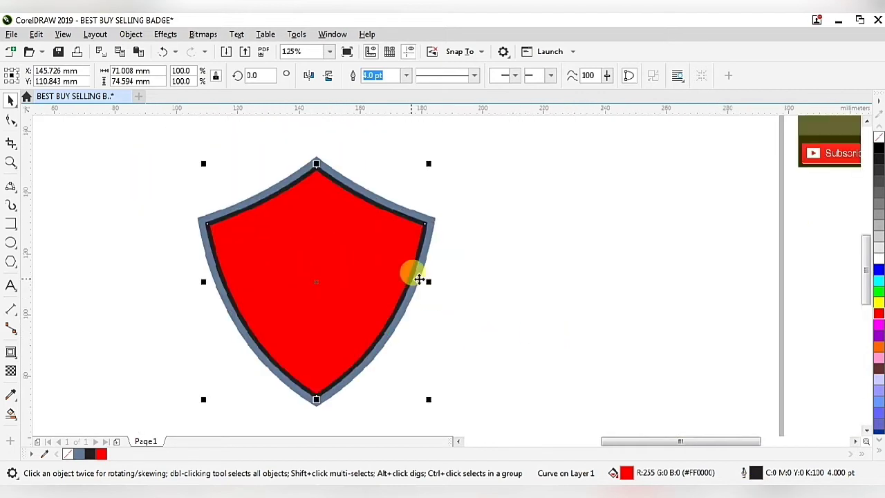
click(428, 227)
click(875, 314)
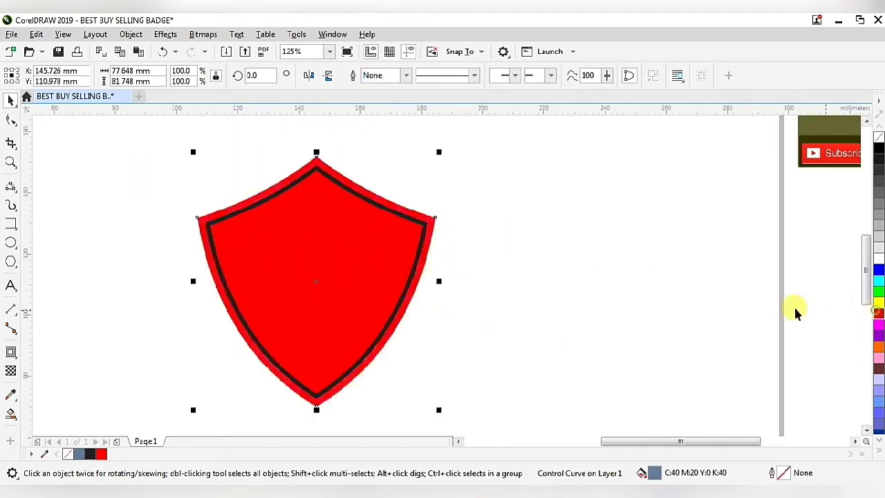
Step: Change the inner shield's fill to a linear fountain fill with red at the lower tip, rotated to about 89.3°
click(340, 286)
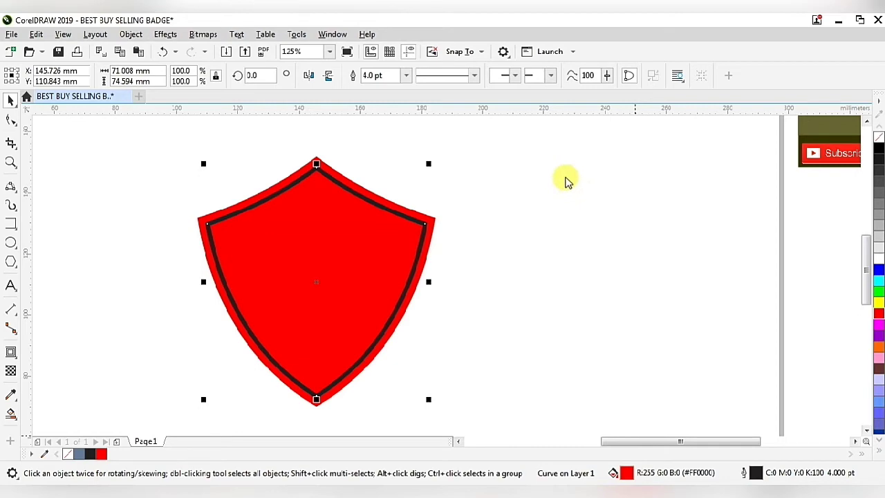
key(shift+F11)
drag(419, 75, 652, 84)
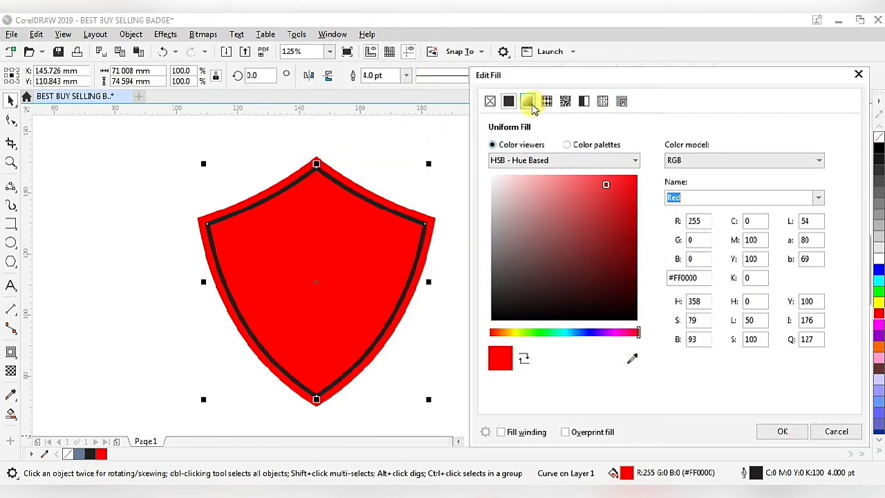
click(529, 104)
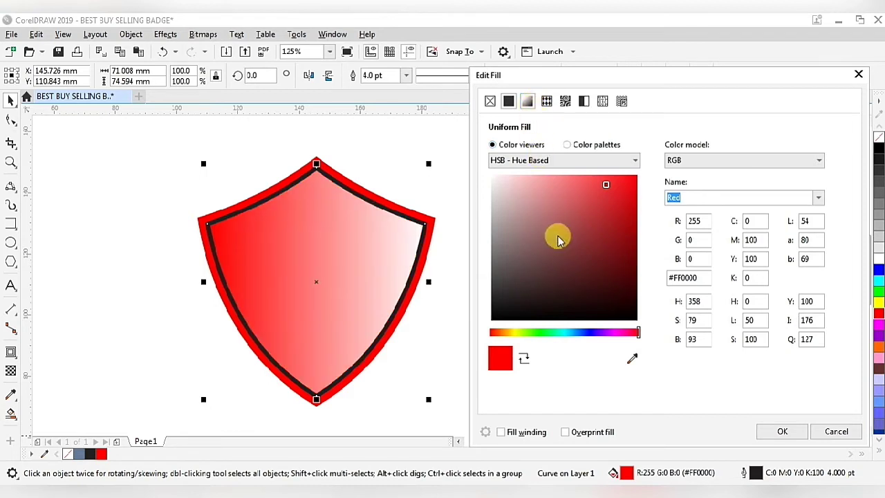
drag(562, 211, 563, 213)
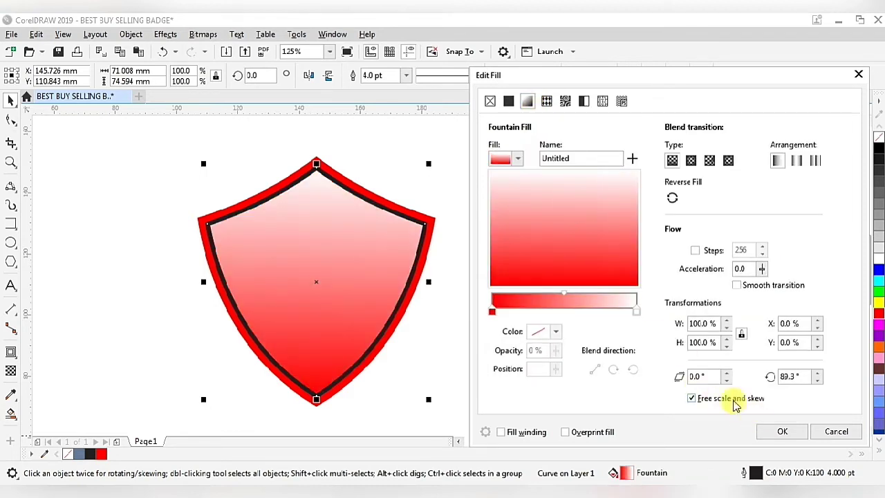
Step: Recolour the white end node of the inner shield's gradient with yellow sampled from the colour palette, and apply the fill
click(636, 311)
click(555, 332)
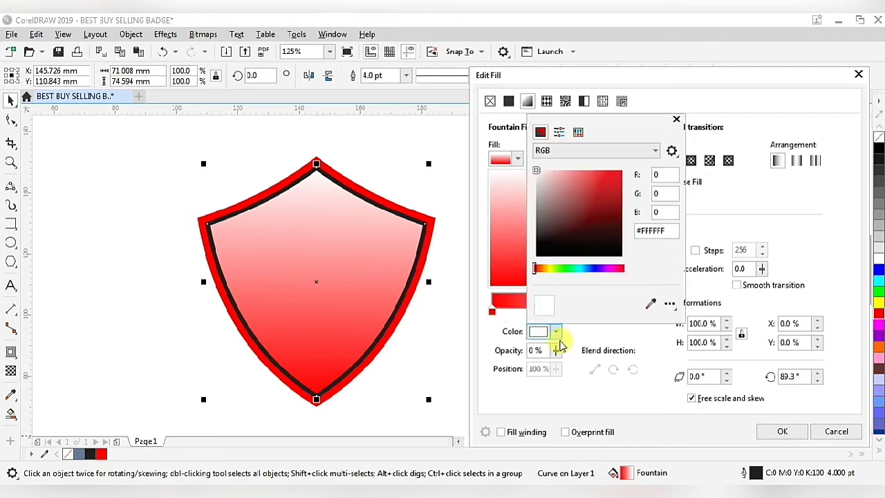
click(650, 304)
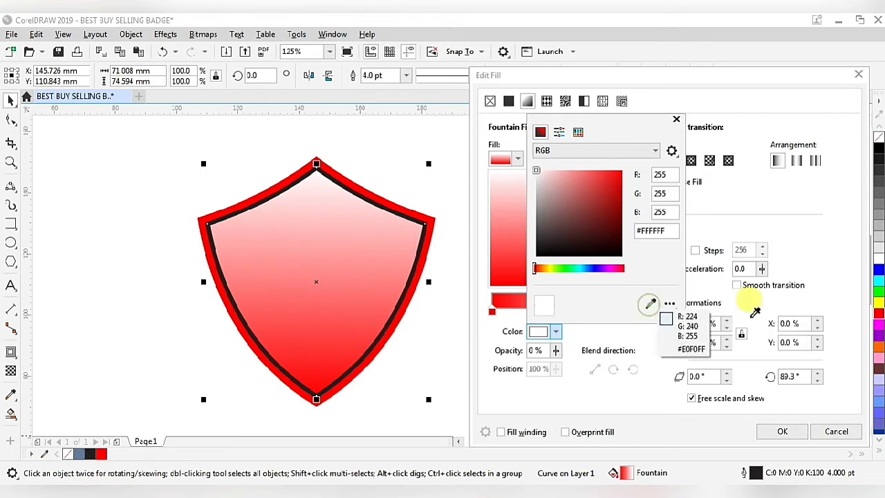
click(879, 299)
click(778, 434)
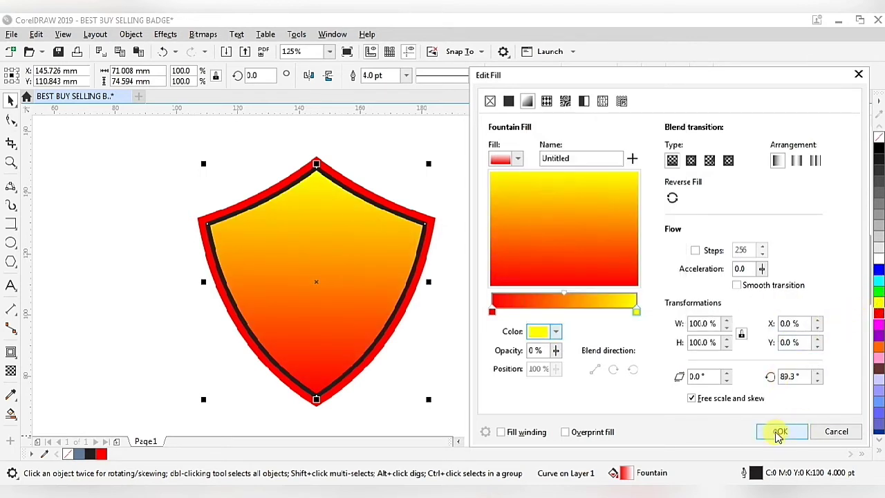
click(777, 434)
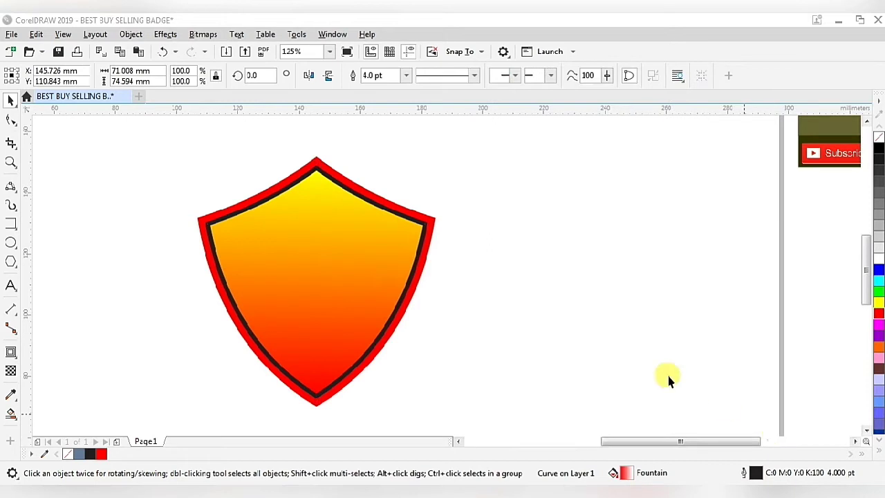
Step: Change the outer shield's fill to a linear fountain fill with red at the lower tip, rotated to about 91.7°
click(437, 220)
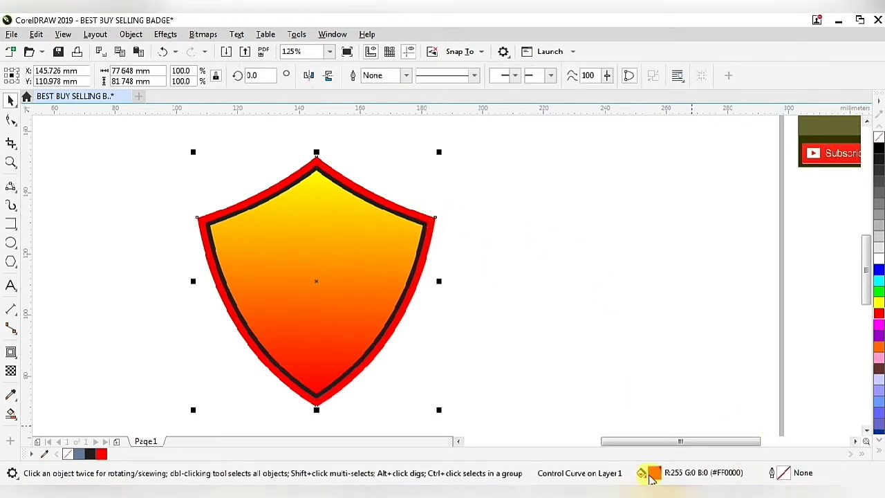
double_click(654, 474)
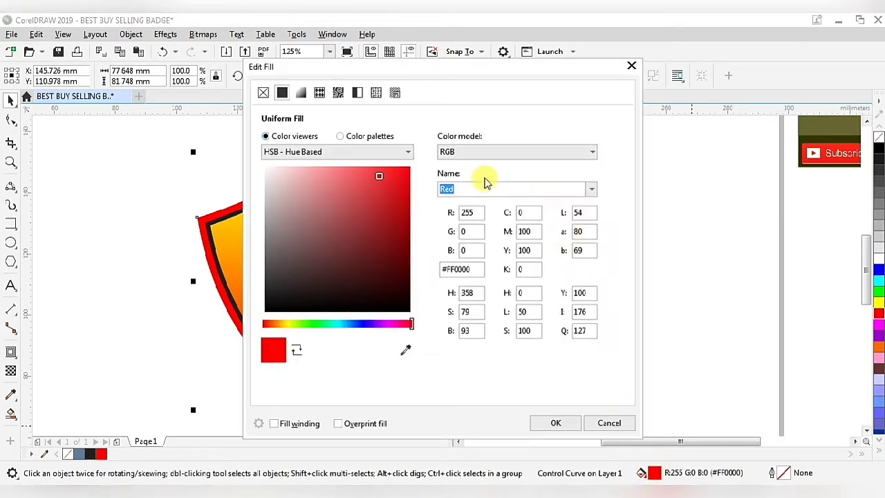
drag(488, 69, 689, 96)
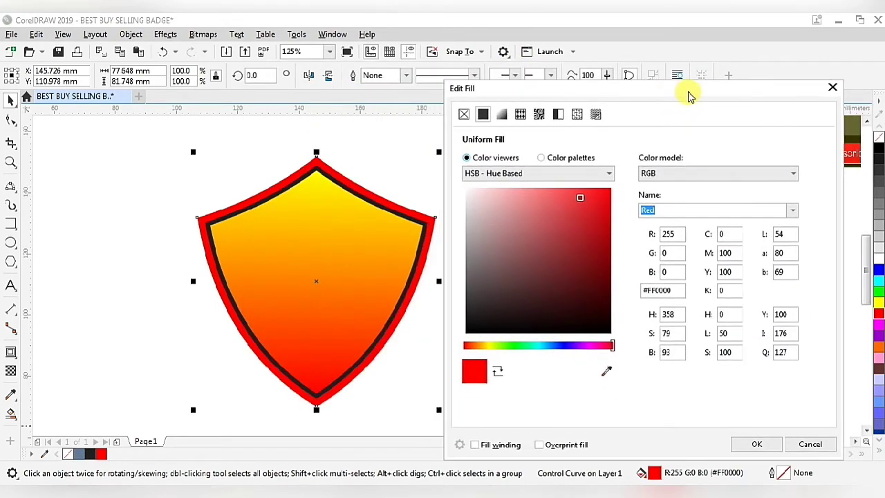
click(503, 116)
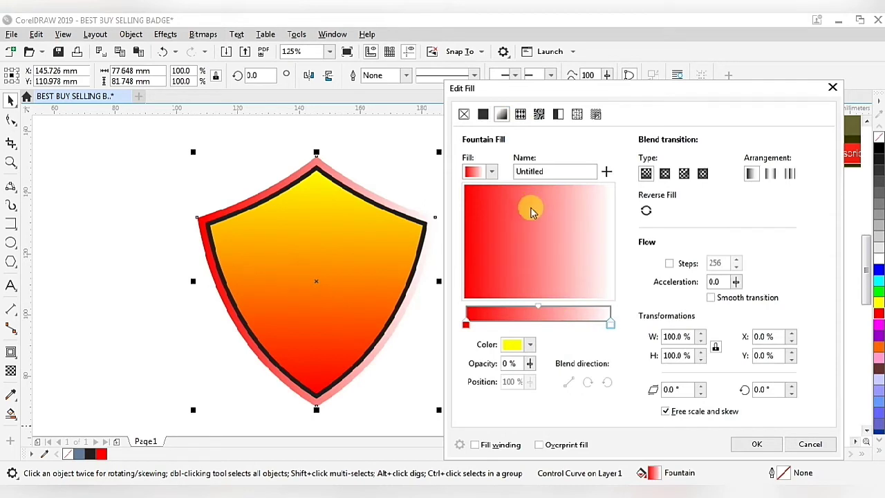
click(531, 211)
mouse_move(531, 211)
mouse_down()
mouse_move(550, 217)
mouse_move(537, 217)
mouse_up()
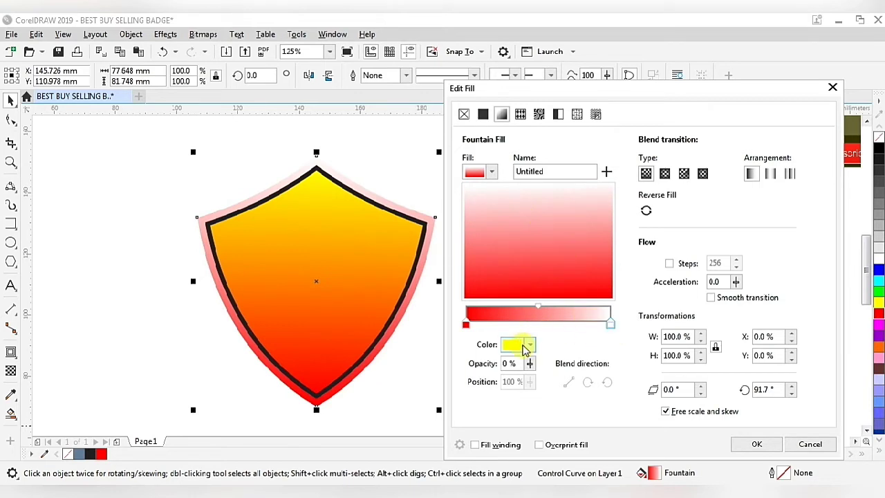
Step: Recolour the white end node of the outer shield's gradient with palette yellow (#FFFF00) and apply the fill
click(530, 345)
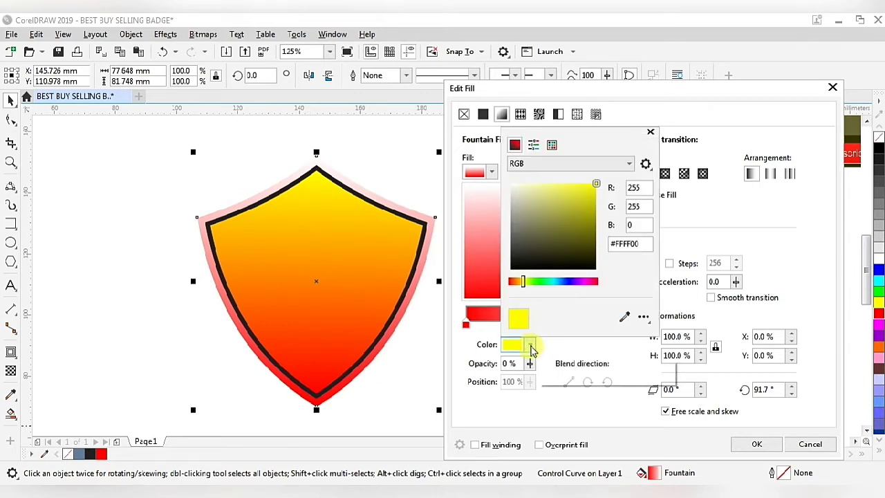
click(528, 346)
click(608, 326)
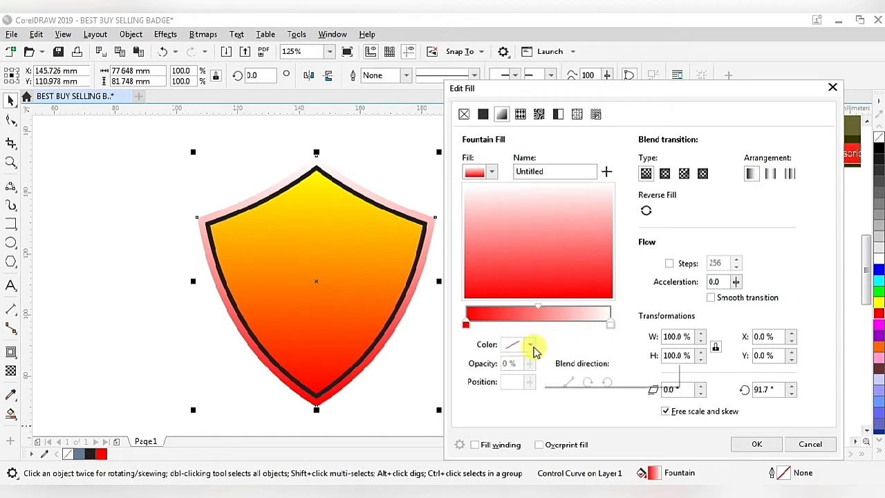
click(611, 325)
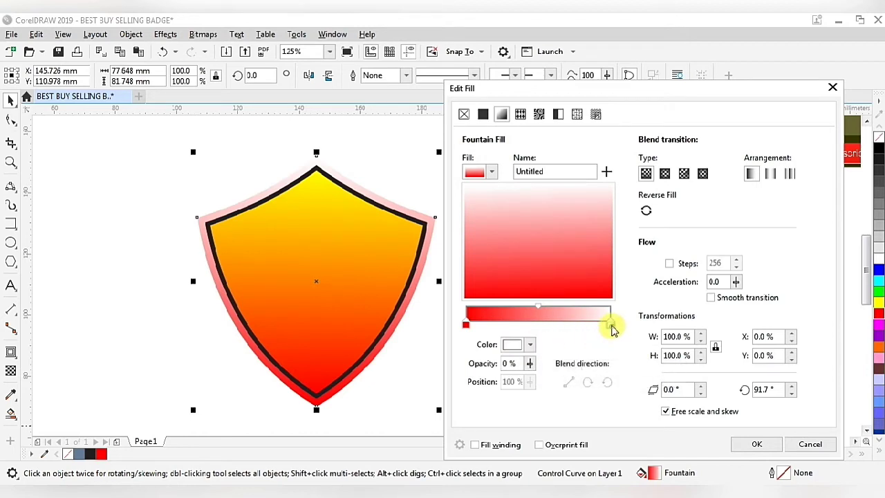
click(530, 344)
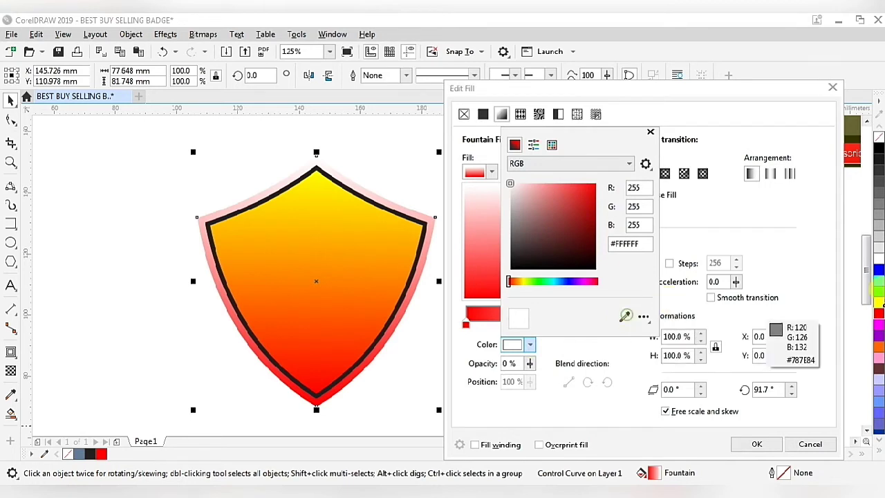
click(879, 305)
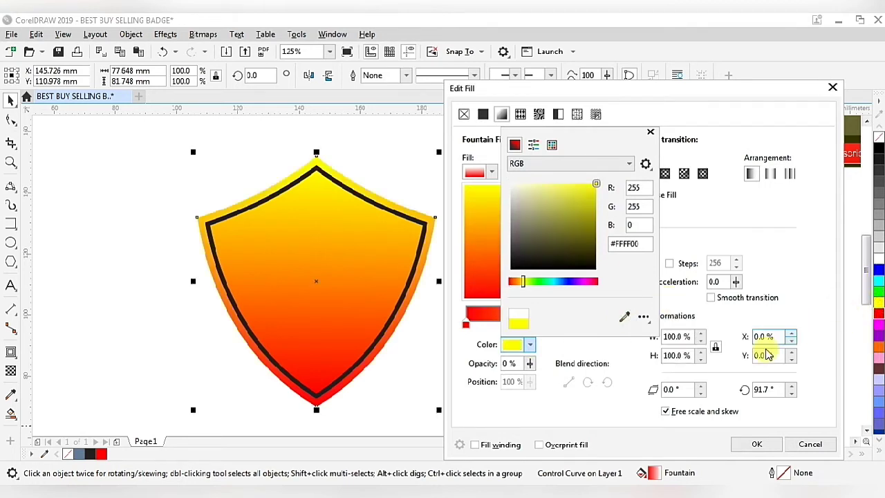
click(757, 444)
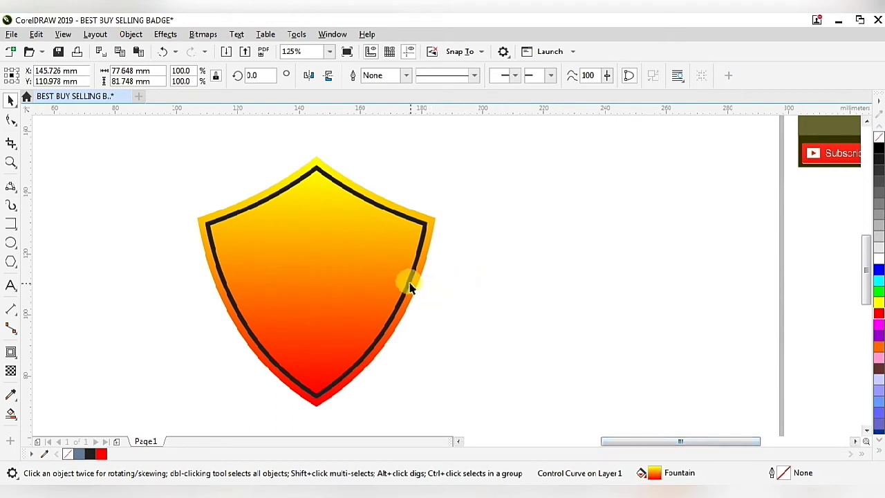
Step: Open the Outline Pen settings for the inner shield and switch its outline colour model to RGB
click(395, 315)
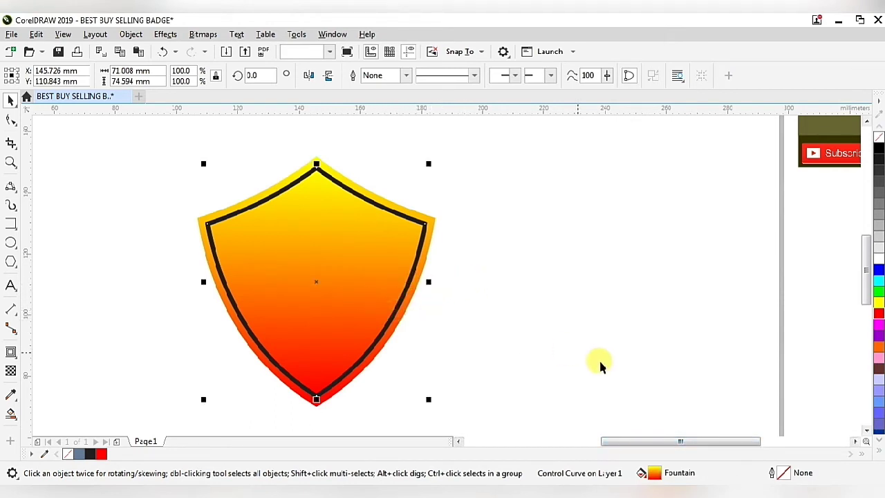
double_click(740, 470)
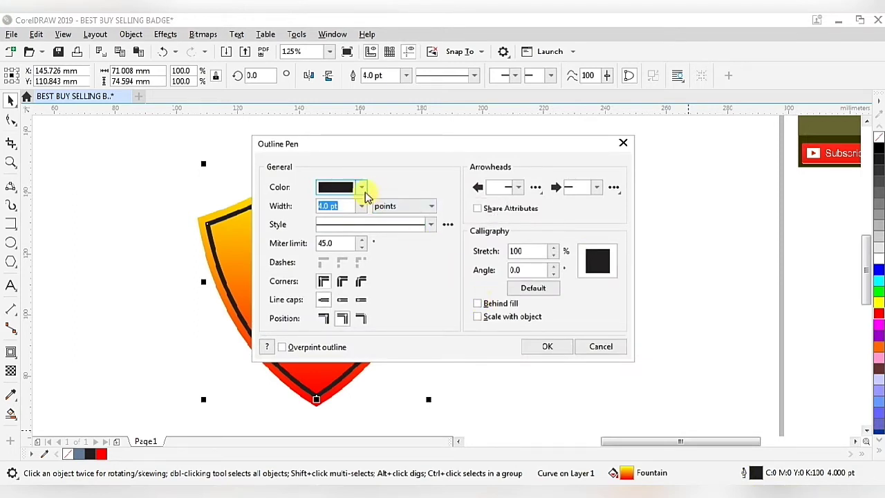
click(361, 189)
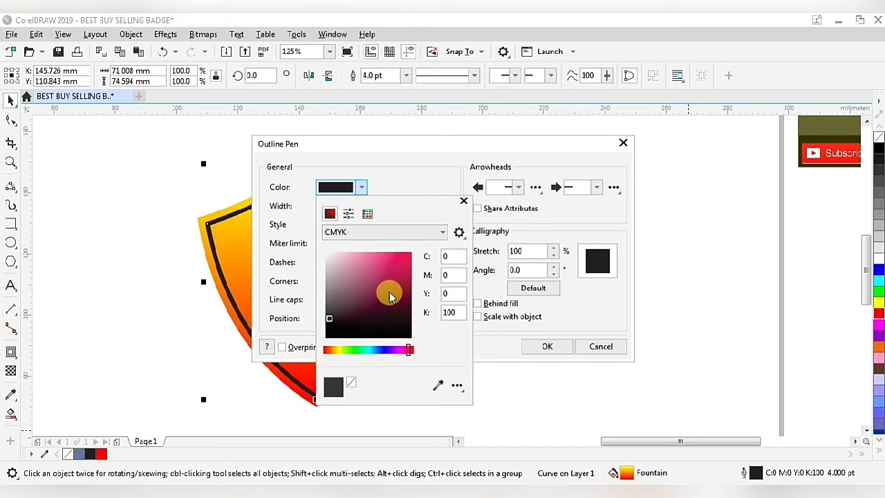
click(408, 233)
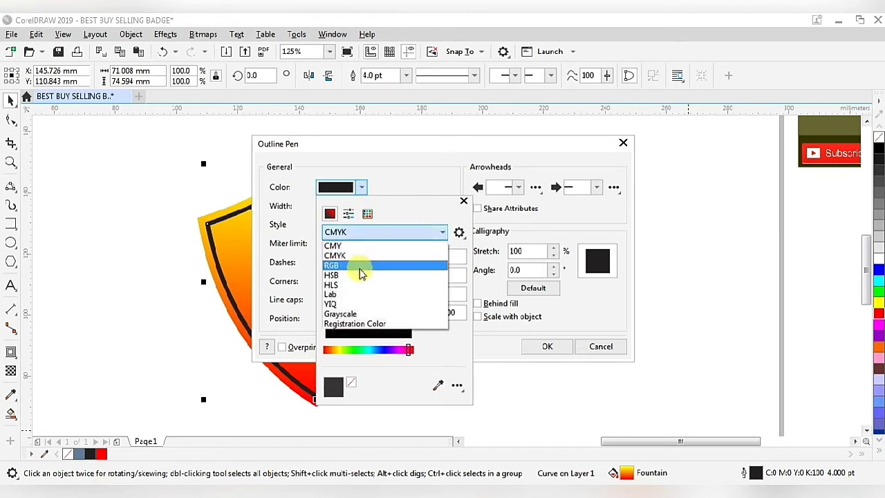
click(362, 268)
Step: Set the inner shield's outline colour to dark red with R 150, G 12, B 12
click(457, 261)
double_click(457, 257)
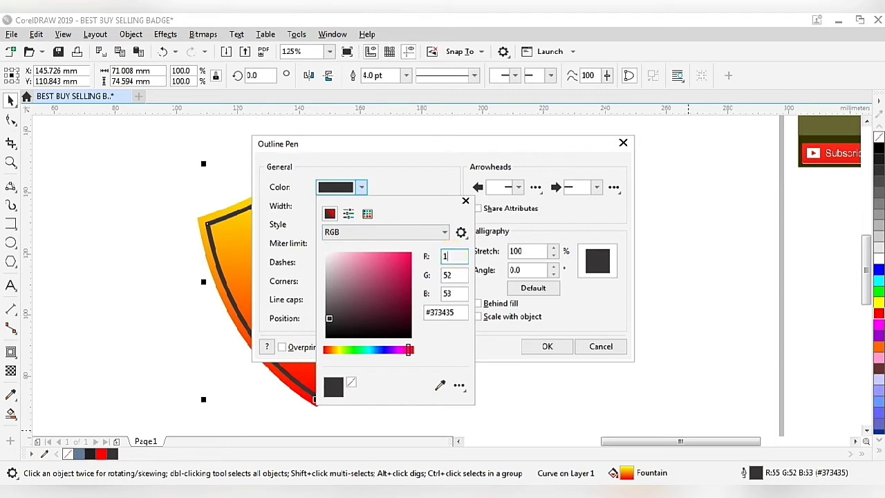
text(150)
double_click(453, 274)
text(5)
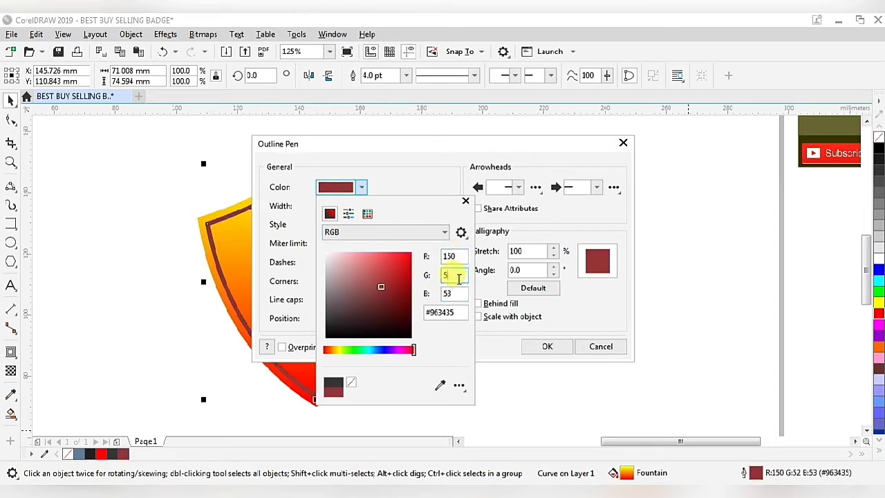
click(457, 290)
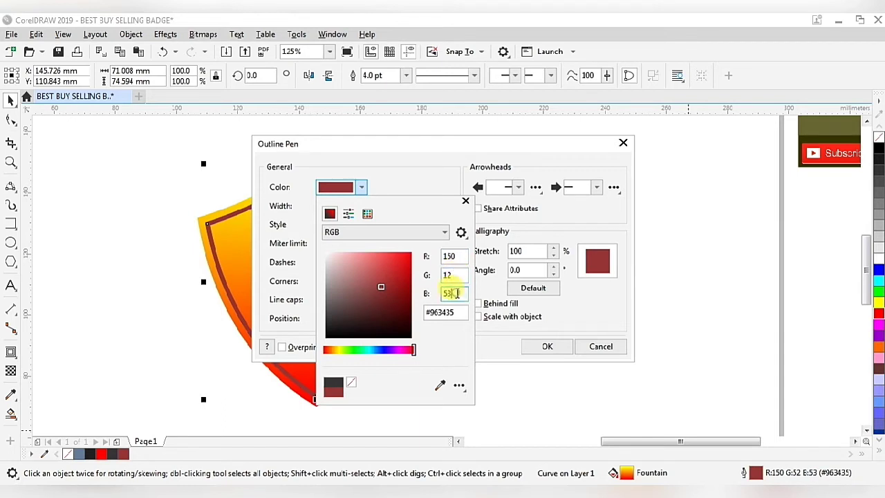
text(5)
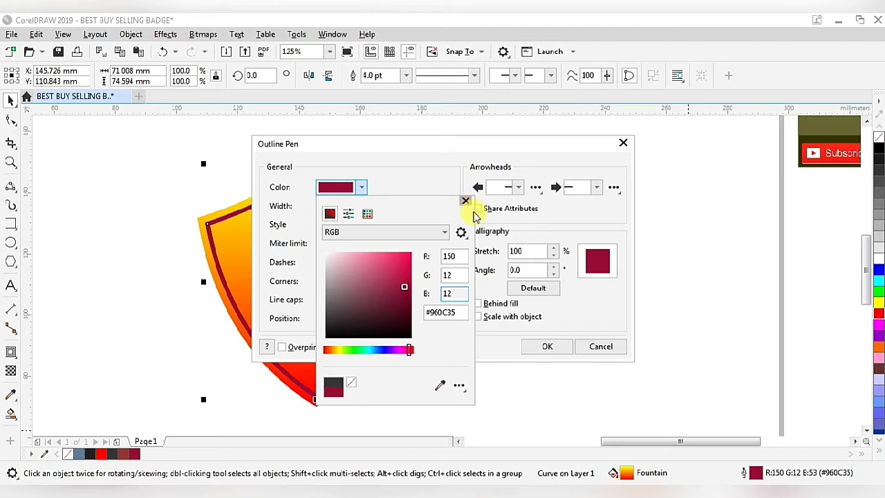
Step: Enable Behind fill and Scale with object for the inner shield's outline
click(482, 308)
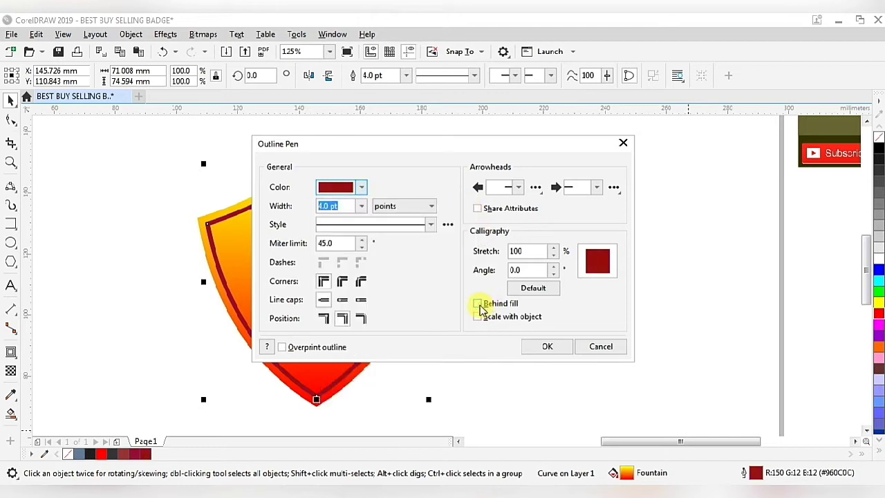
click(481, 305)
click(477, 316)
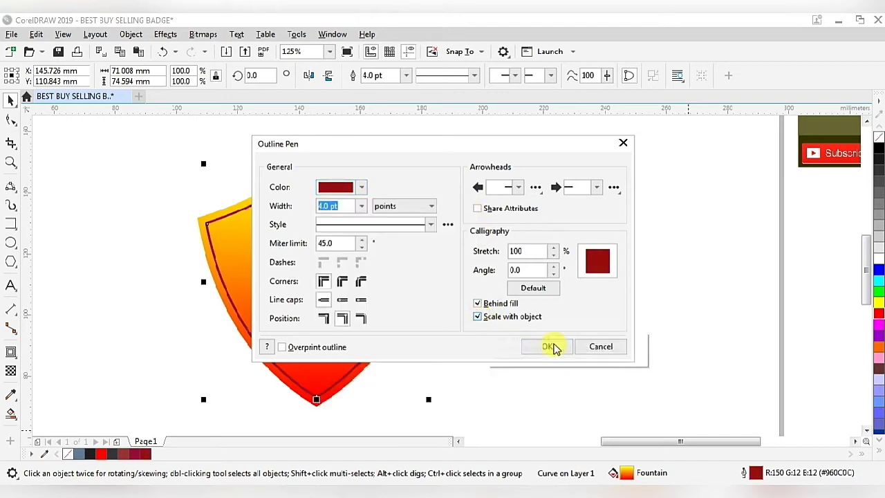
Step: Set the inner shield's outline width to 8 pt, apply the outline settings and deselect the shield
click(546, 350)
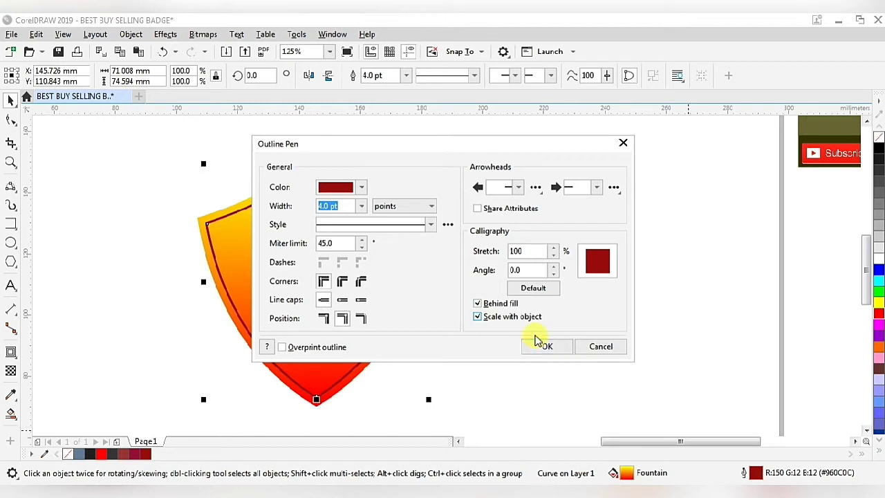
click(363, 209)
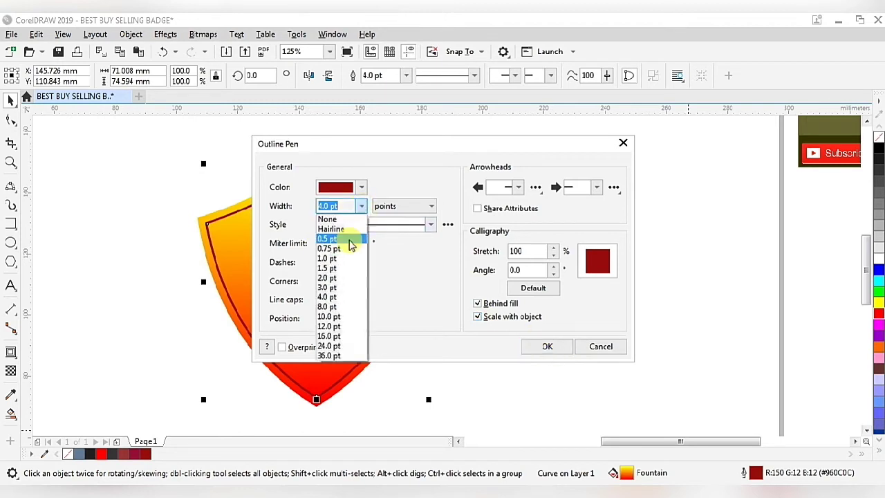
click(338, 312)
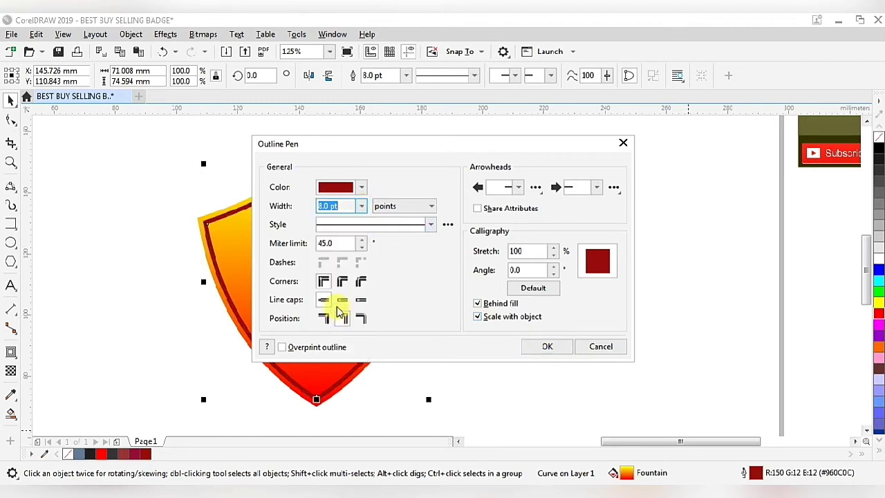
click(561, 347)
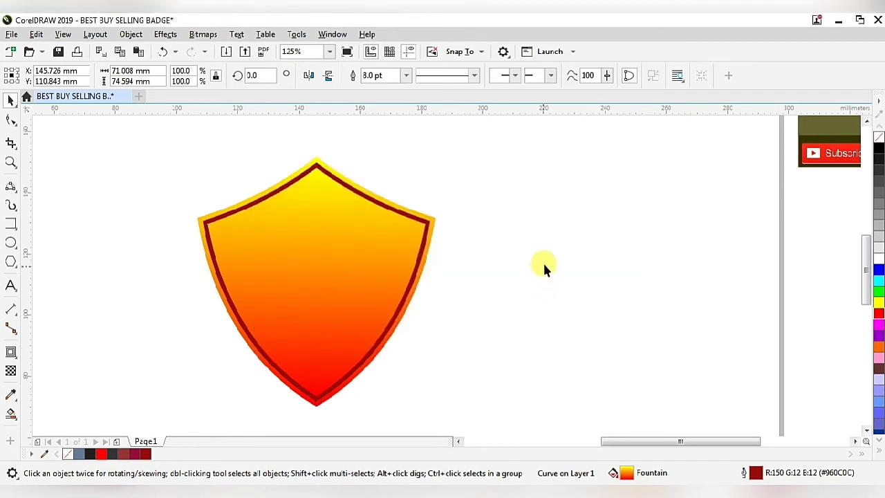
scroll(481, 260, down, 2)
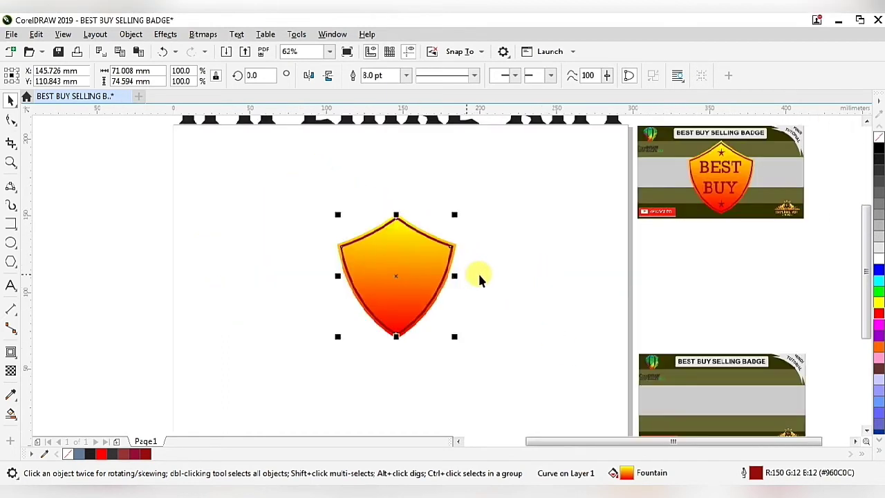
click(517, 282)
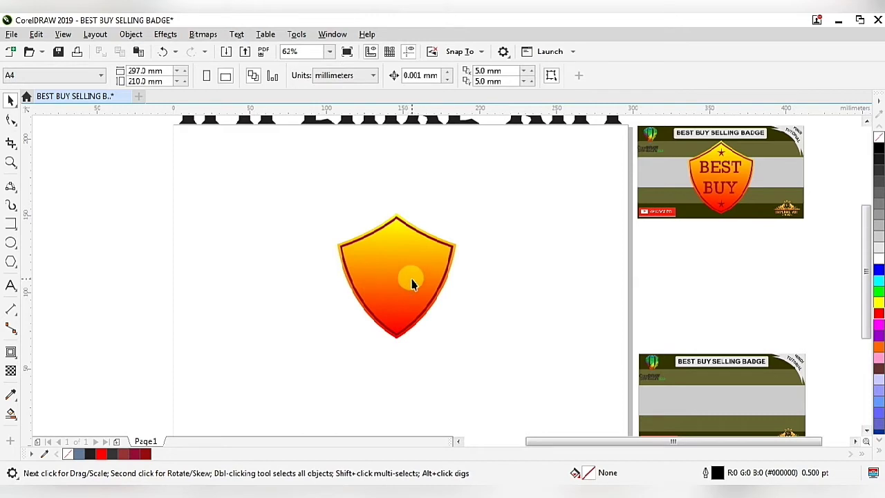
Step: Draw a five-sided polygon about 22.5 by 21.4 mm beside the shield and pull its nodes inward to form a five-pointed star
click(11, 262)
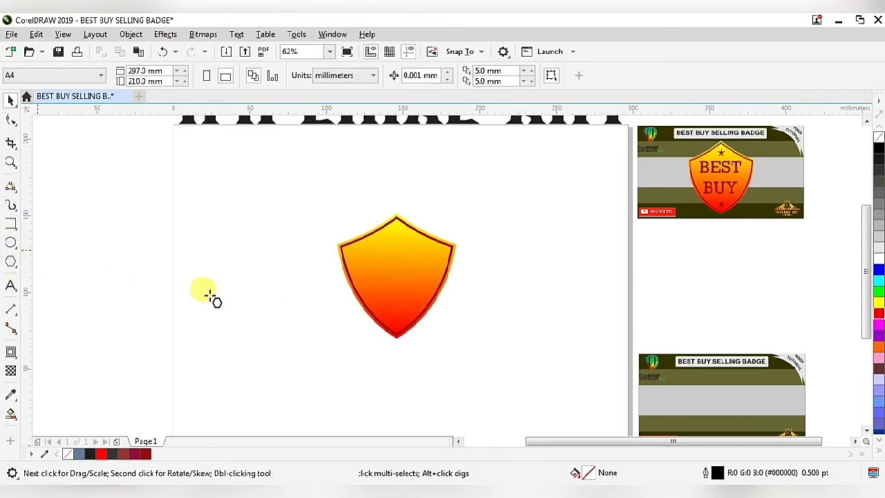
drag(239, 296, 251, 316)
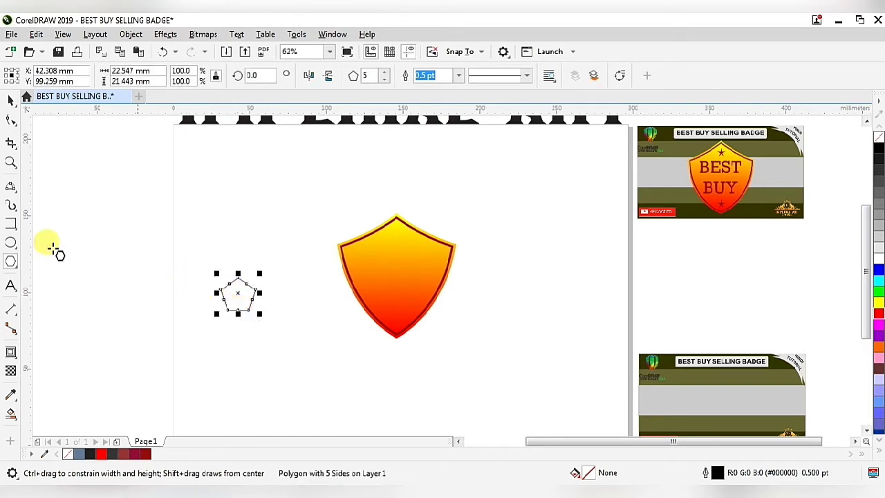
click(11, 118)
scroll(257, 300, up, 1)
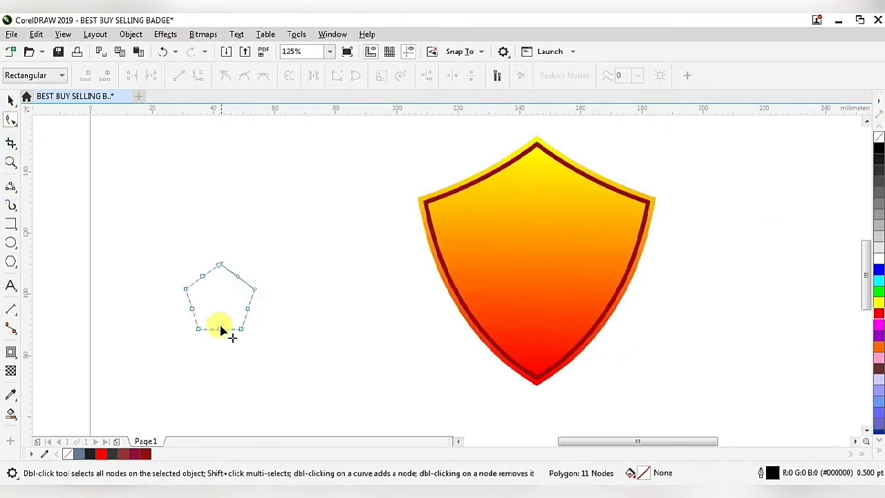
drag(202, 328, 220, 304)
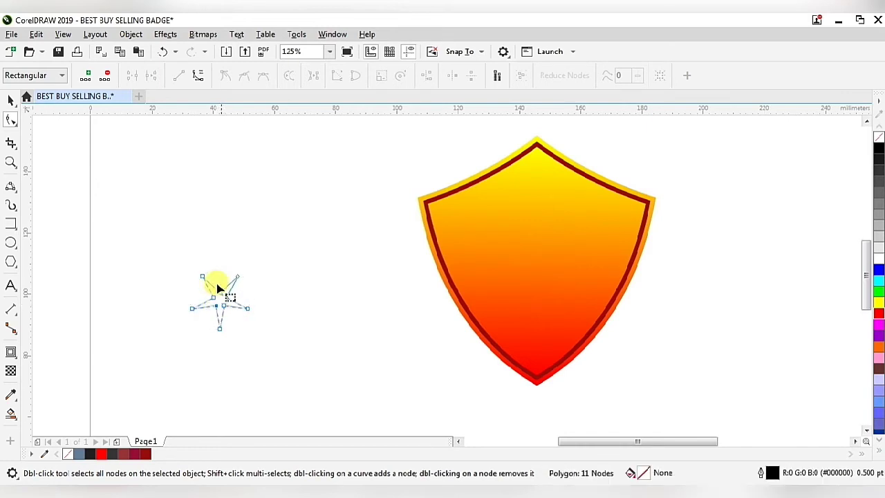
Step: Mirror the star vertically so it points upward and scale it about its centre to about 9.2 mm wide
click(11, 99)
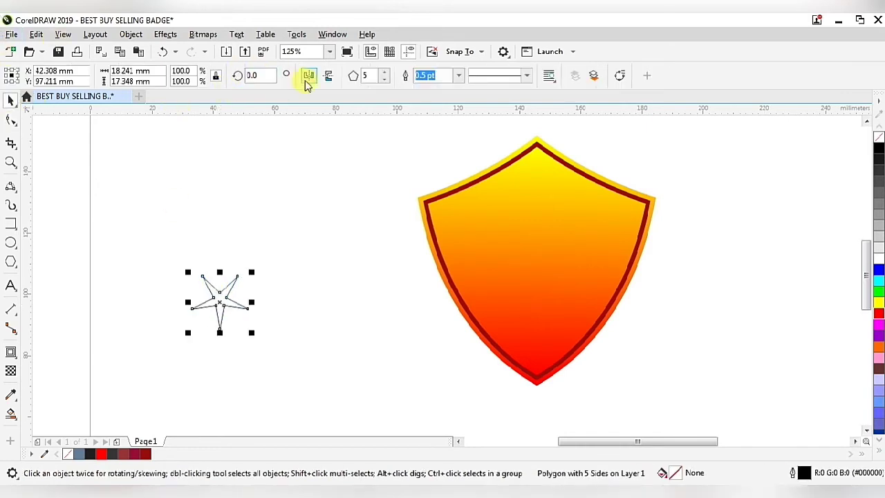
click(328, 78)
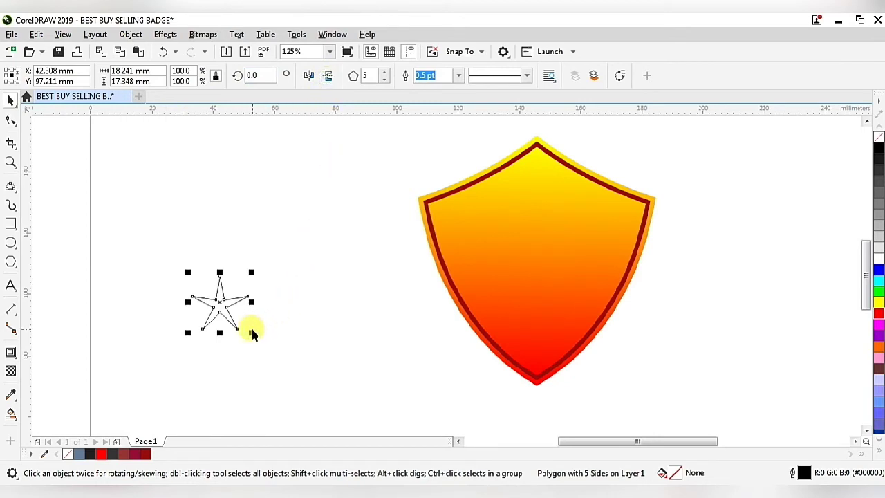
drag(251, 333, 234, 313)
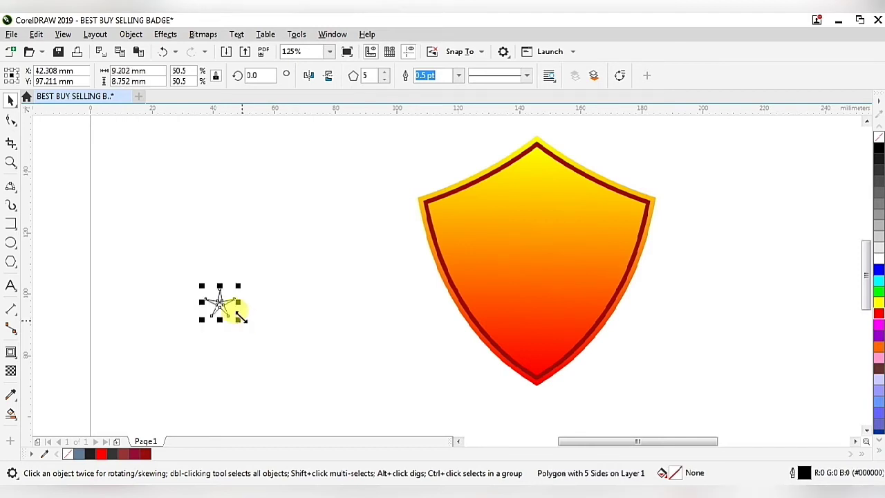
Step: Move the star onto the shield, centre it horizontally and place it just below the shield's upper point
drag(312, 290, 539, 269)
drag(540, 269, 537, 263)
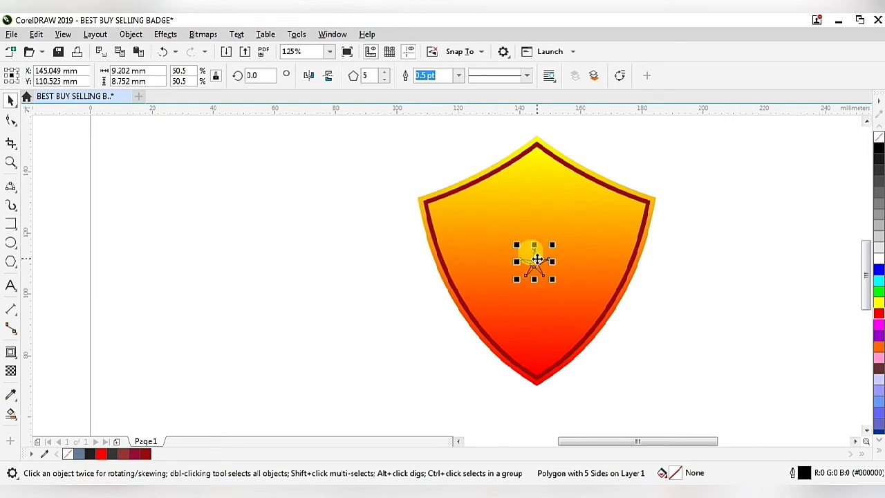
drag(726, 285, 542, 182)
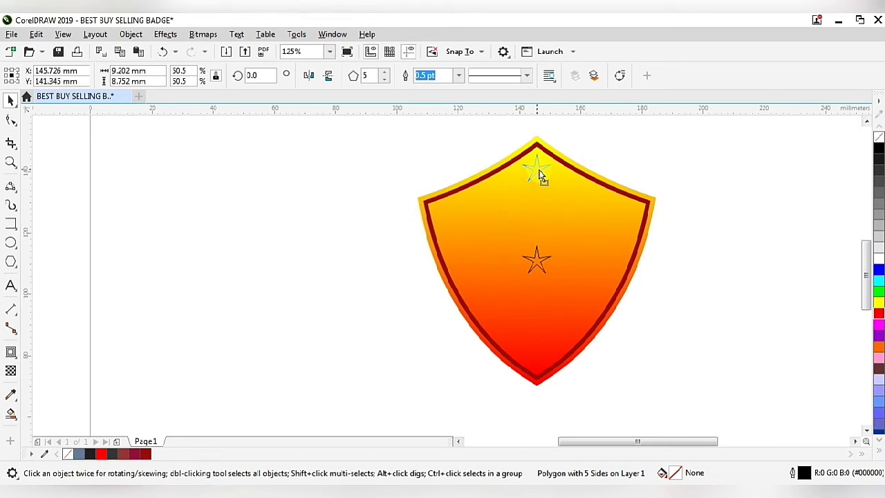
drag(541, 177, 540, 176)
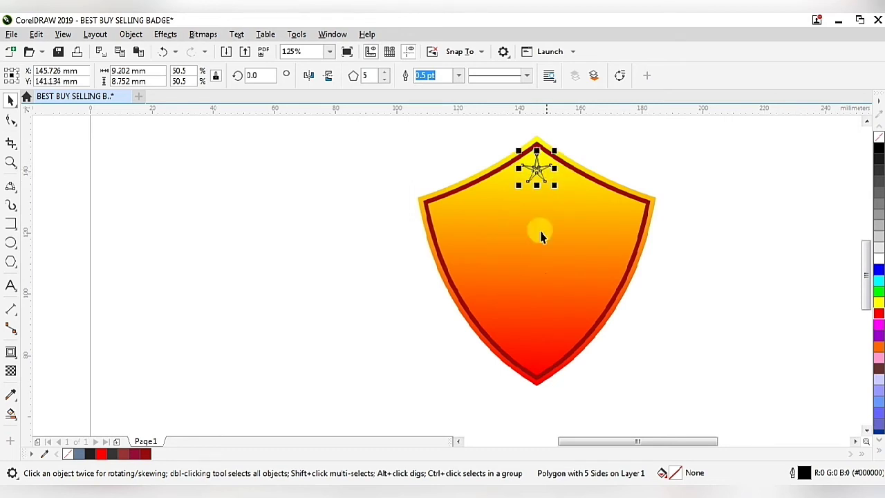
Step: Fill the star with the dark red R 150, G 12, B 12 and remove its outline
click(145, 452)
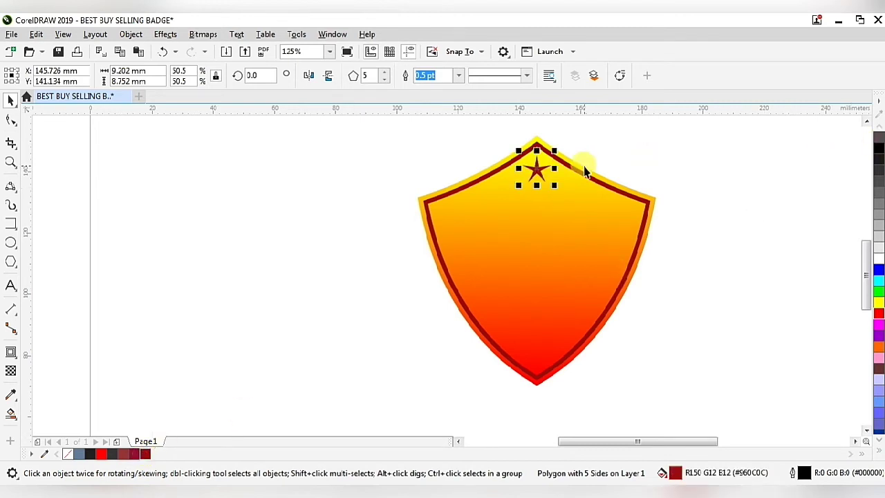
text(0)
key(Return)
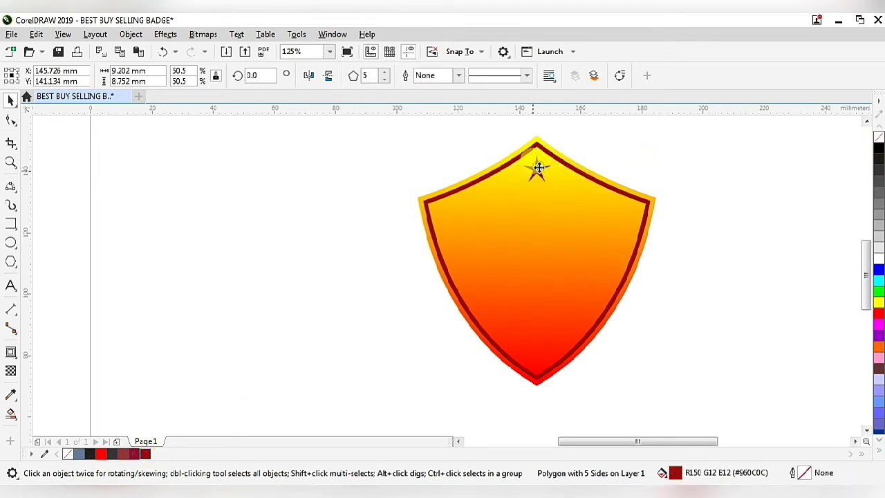
Step: Place a copy of the star straight below the original, just above the shield's lower point
drag(538, 168, 529, 346)
drag(529, 349, 529, 348)
click(706, 341)
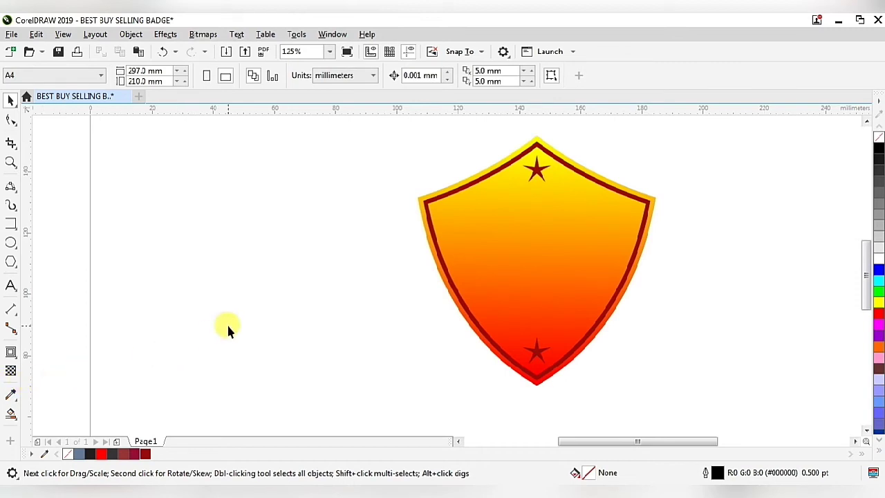
Step: Add artistic text reading BEST and BUY on two lines in the empty area beside the shield
scroll(226, 323, down, 2)
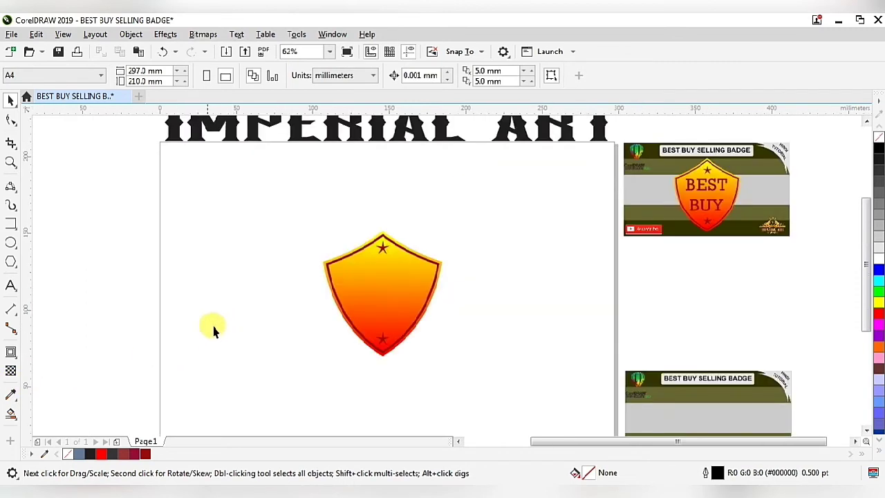
click(11, 287)
click(245, 351)
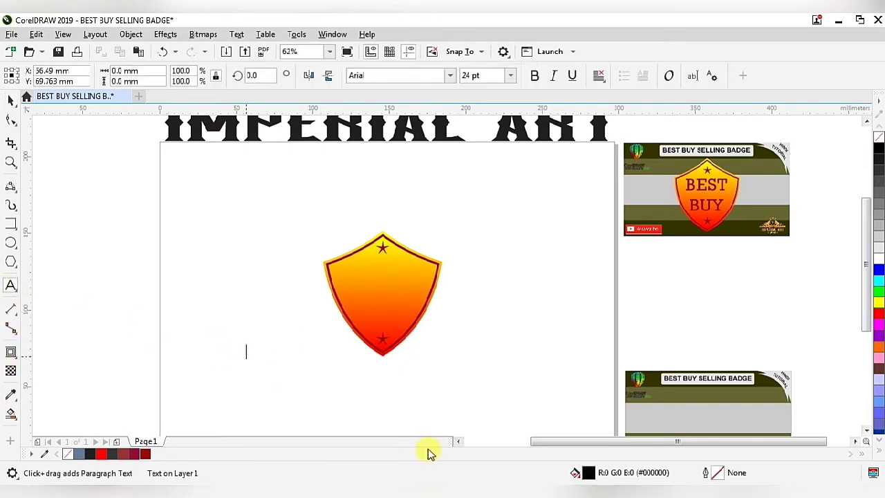
text(BEST)
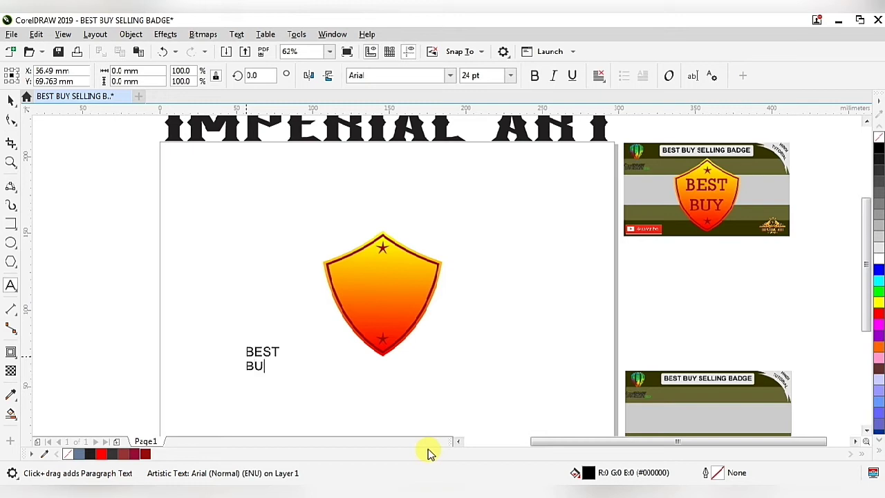
click(198, 360)
Step: Select both lines of the BEST BUY text and align them to the center
click(248, 345)
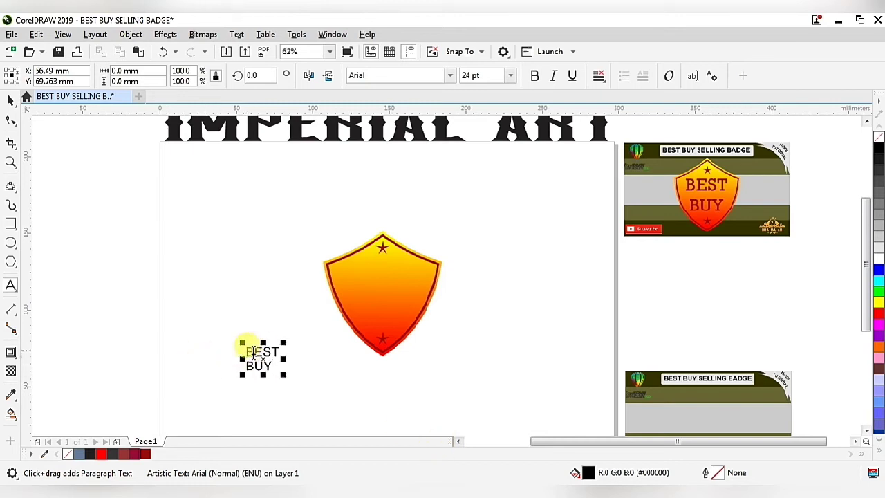
drag(245, 352, 288, 380)
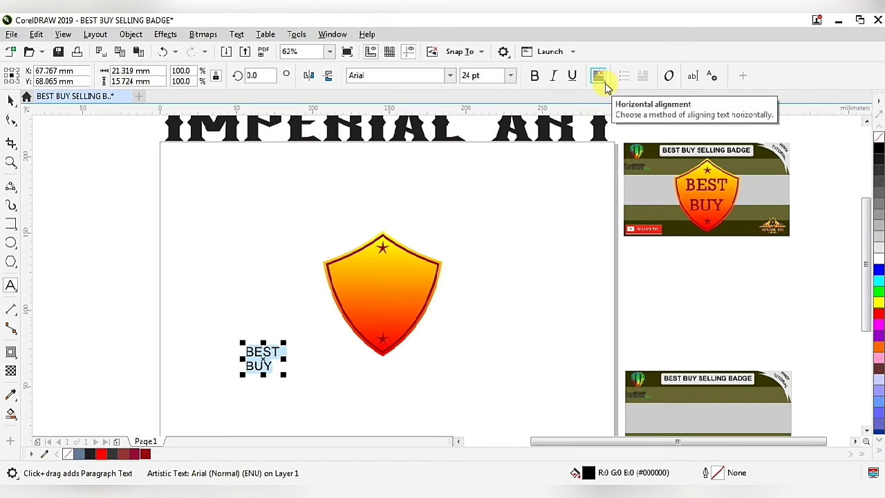
click(601, 79)
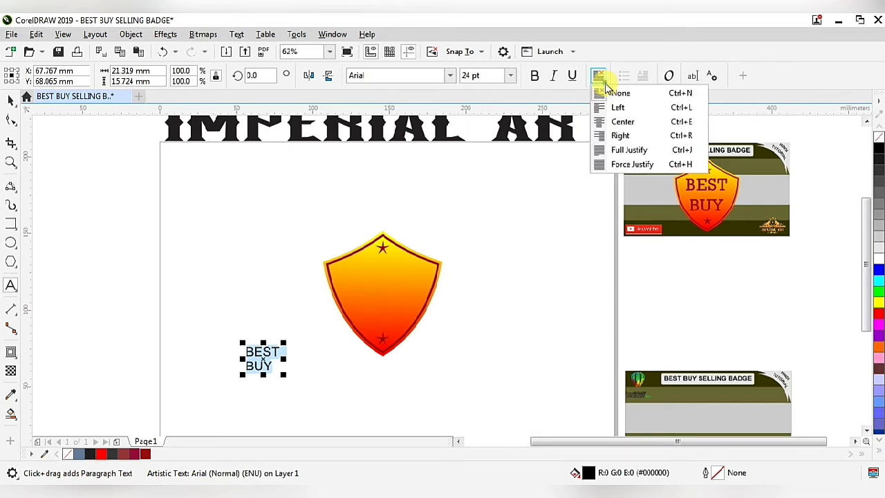
click(620, 123)
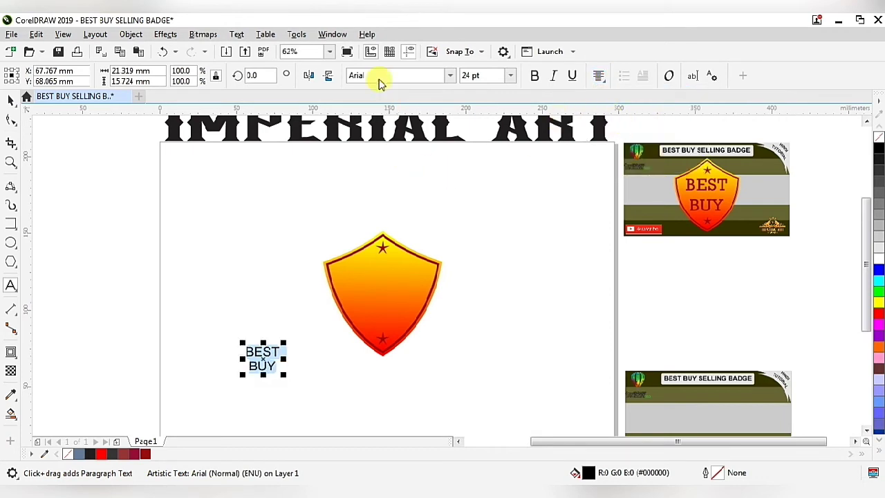
Step: Change the font of the selected BEST BUY text to Rockwell in its Regular, Normal style
click(447, 79)
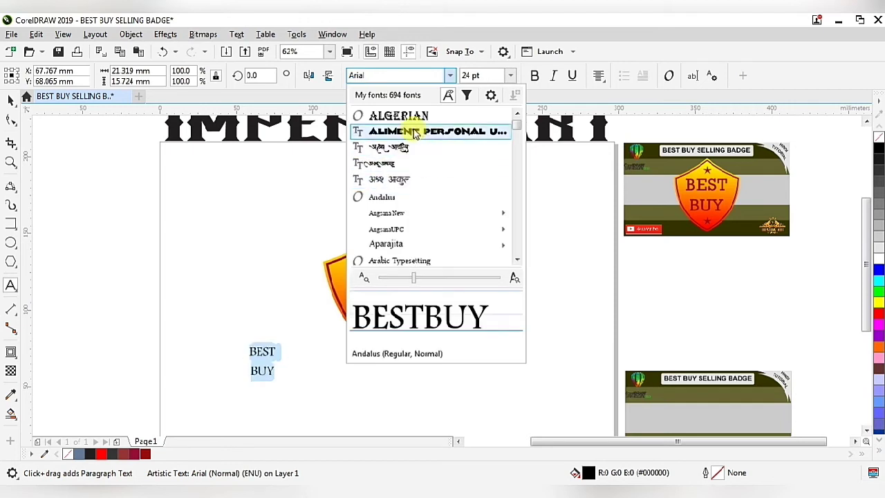
scroll(415, 133, up, 1)
scroll(415, 133, down, 5)
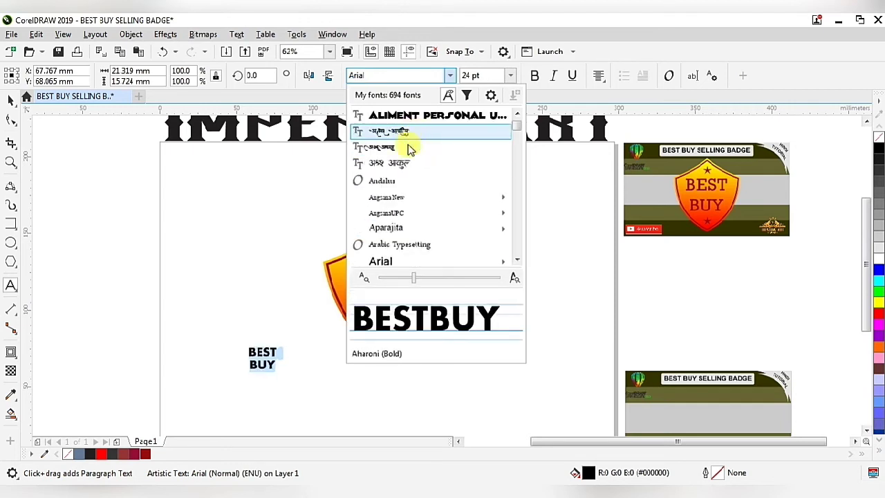
scroll(405, 207, down, 9)
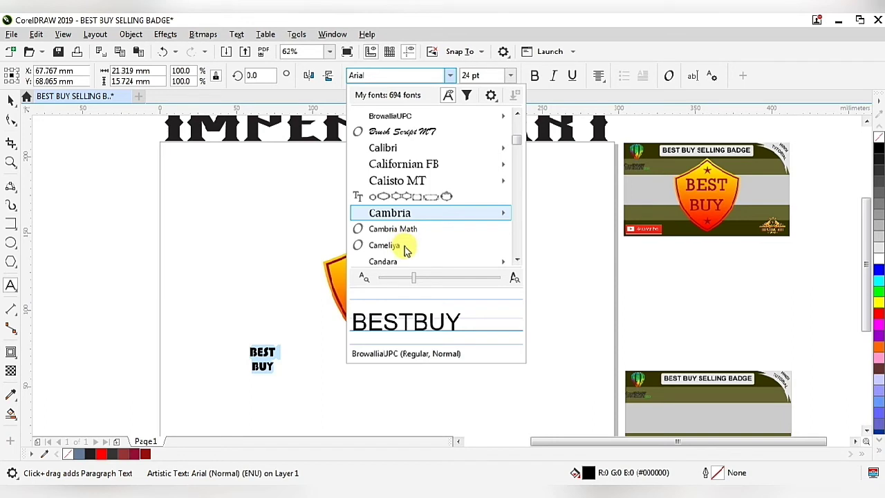
scroll(415, 239, down, 15)
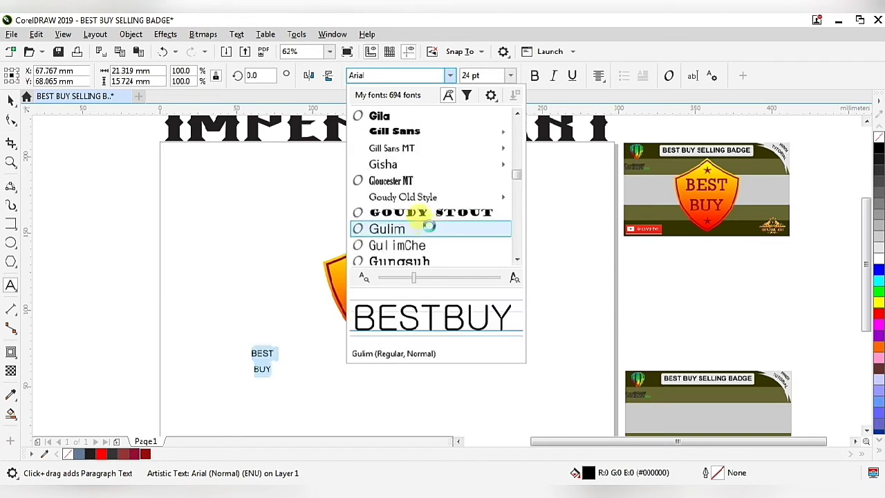
scroll(429, 228, down, 3)
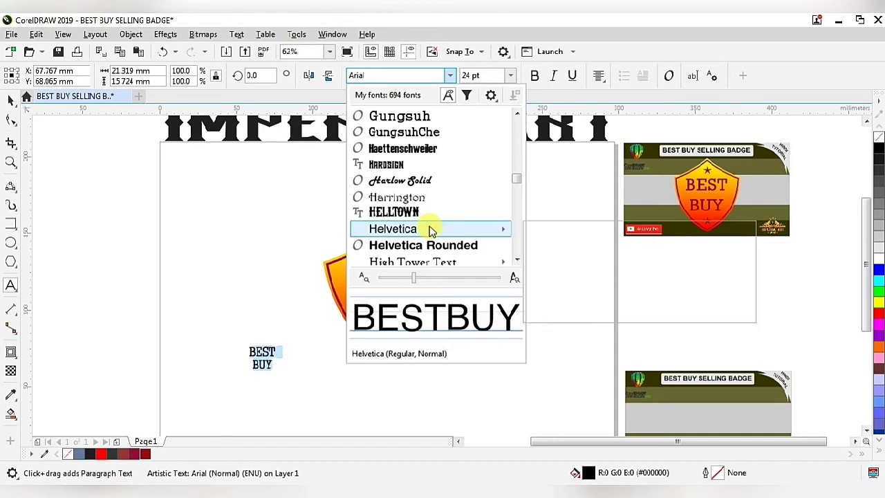
scroll(428, 228, down, 3)
mouse_move(415, 215)
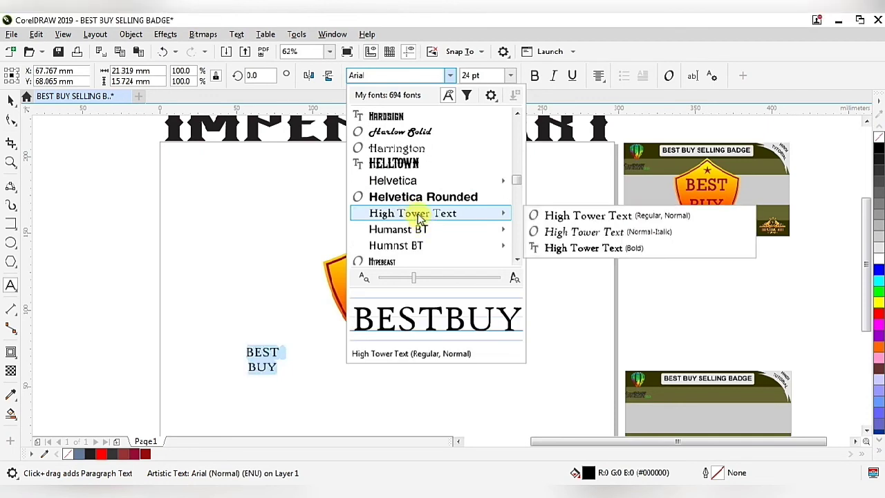
scroll(421, 222, down, 9)
scroll(415, 228, down, 3)
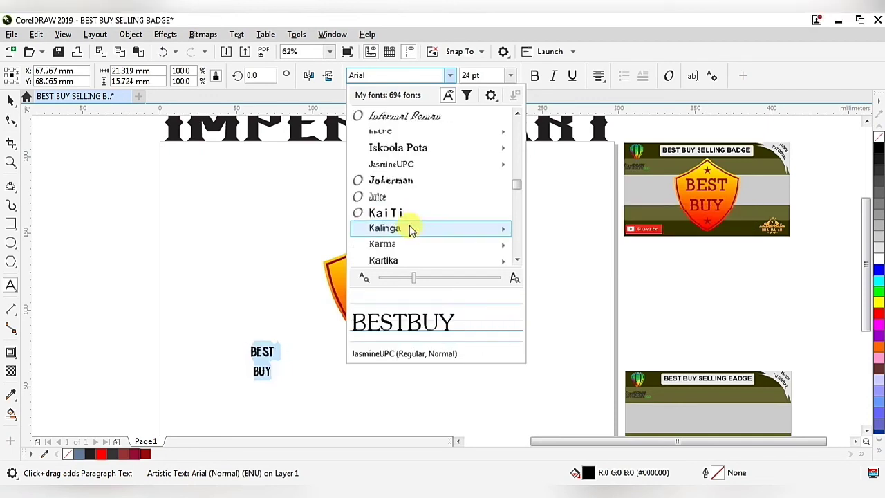
scroll(410, 231, down, 6)
scroll(410, 230, down, 6)
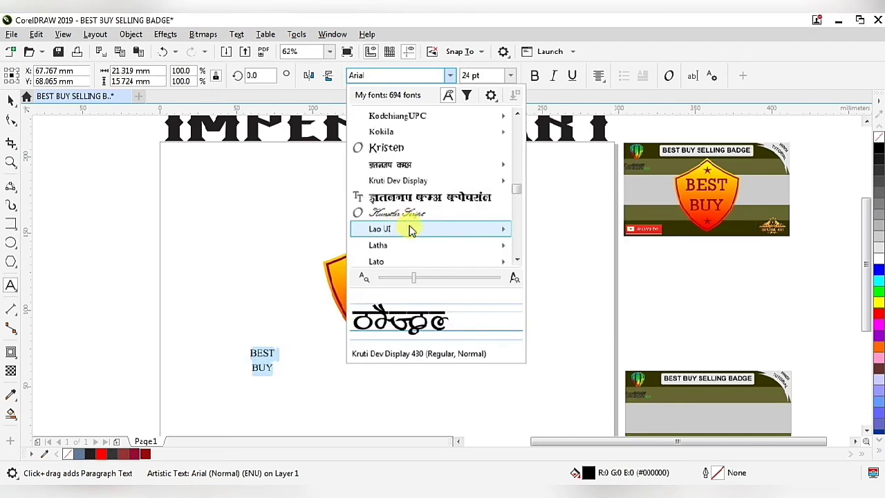
scroll(410, 231, down, 6)
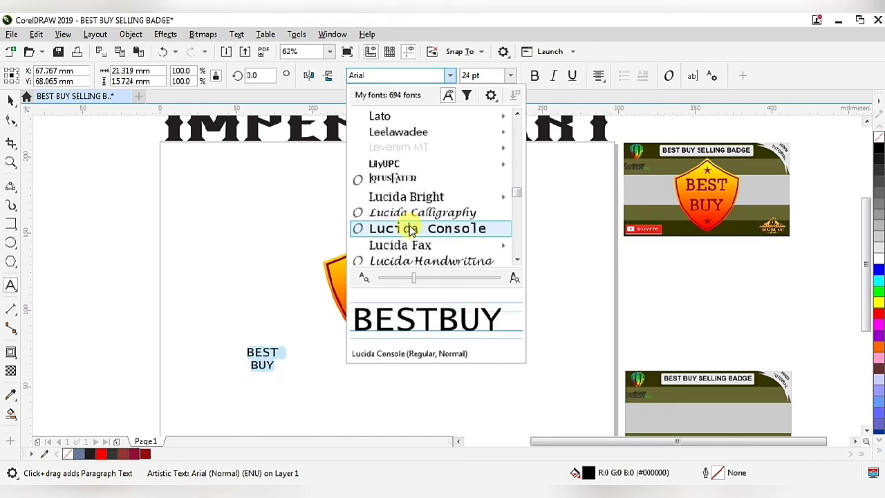
scroll(410, 230, down, 7)
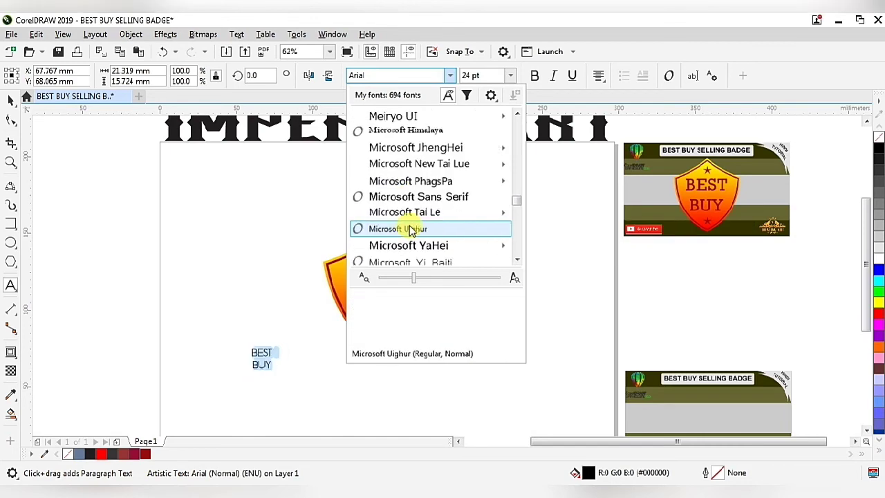
scroll(410, 231, down, 6)
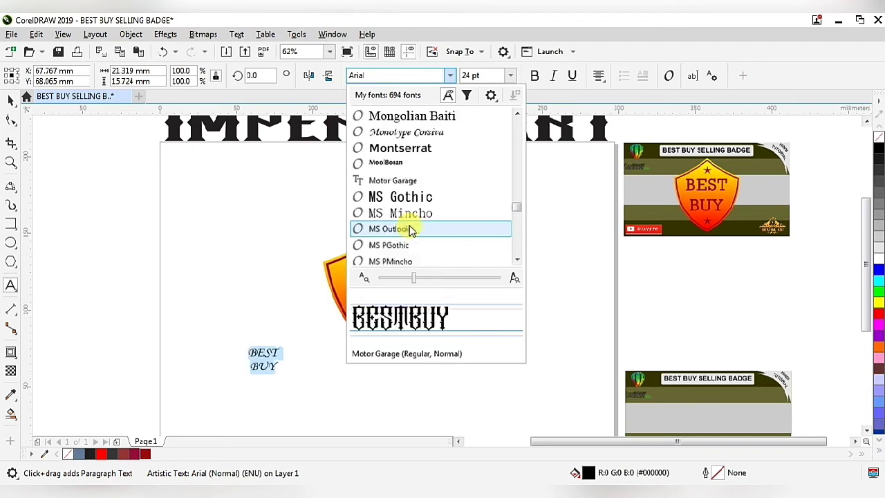
scroll(410, 230, down, 6)
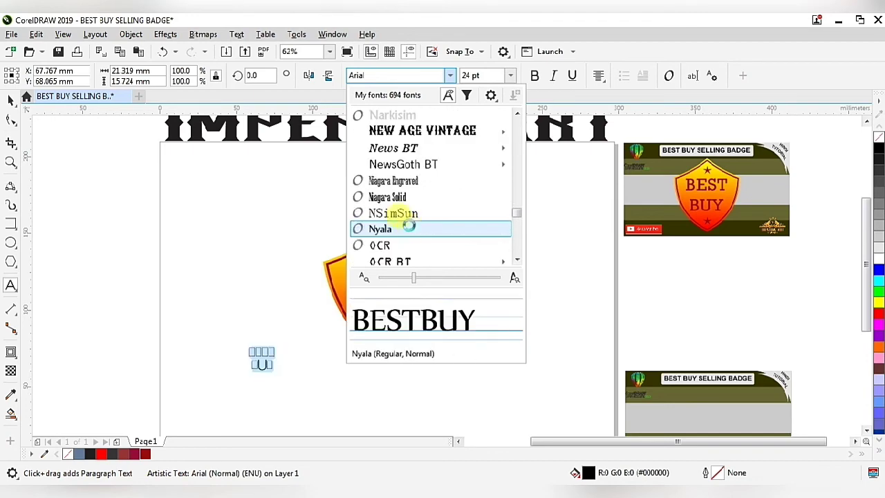
scroll(410, 230, down, 6)
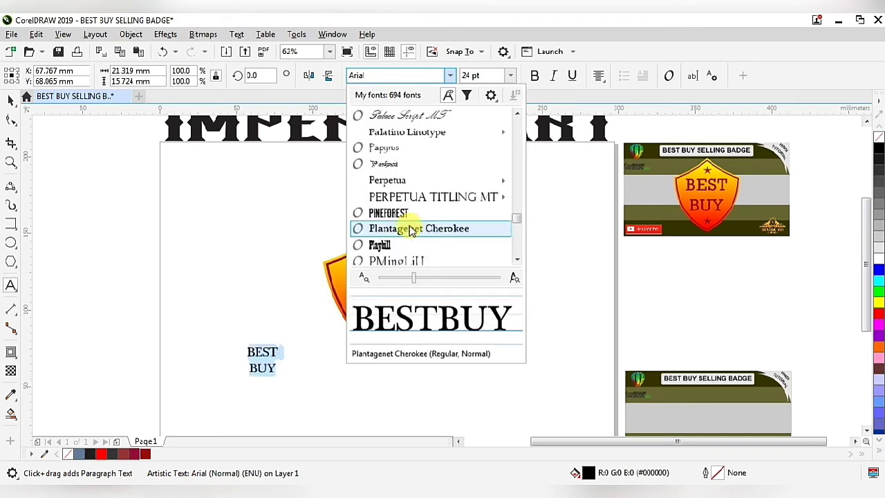
scroll(410, 231, down, 6)
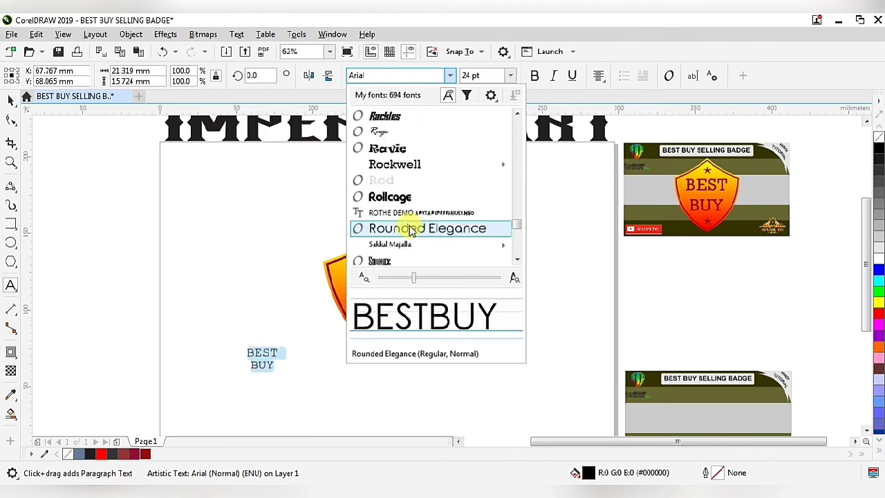
scroll(410, 230, up, 1)
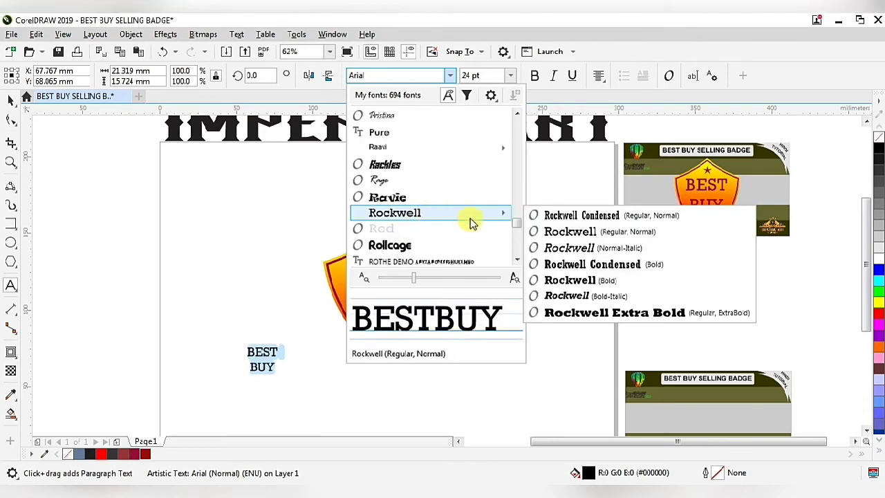
click(577, 235)
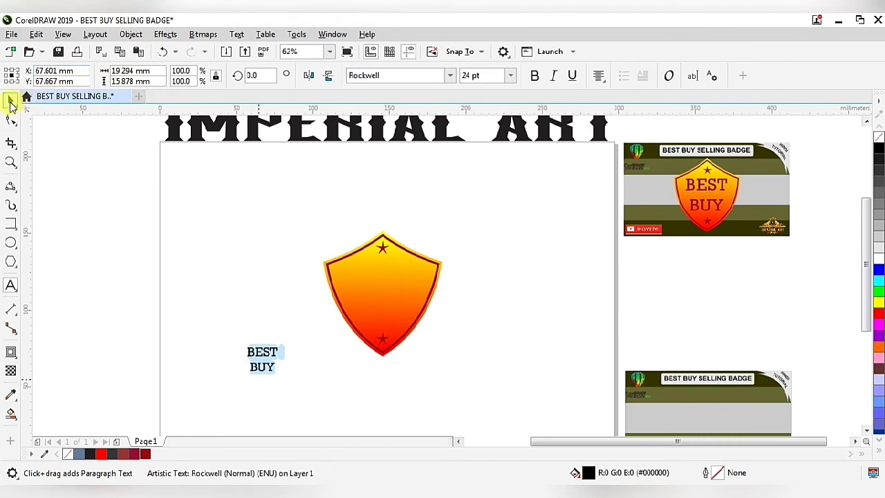
Step: Scale the BEST BUY text to about 39 mm wide and place it in the middle of the shield between the two stars
click(10, 101)
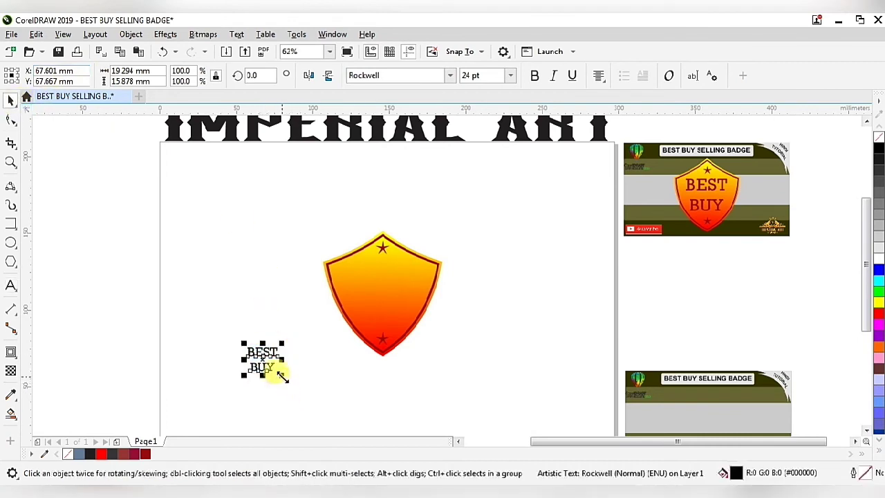
drag(282, 375, 325, 407)
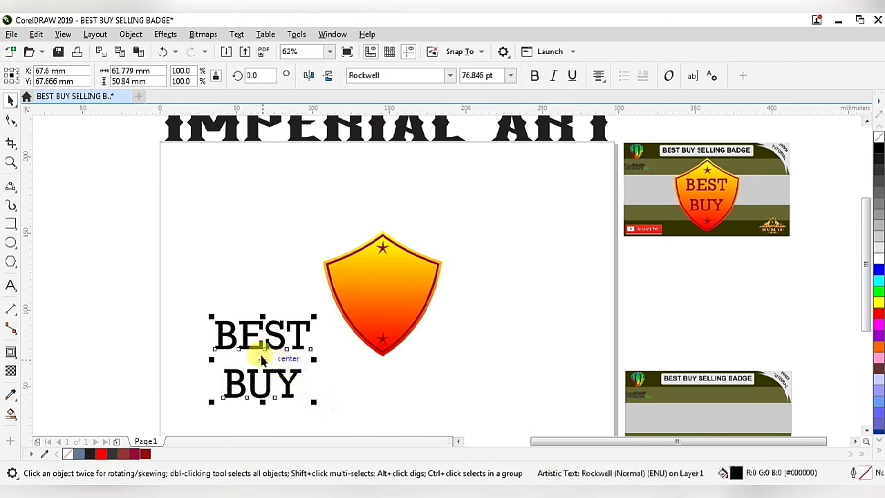
drag(257, 357, 240, 358)
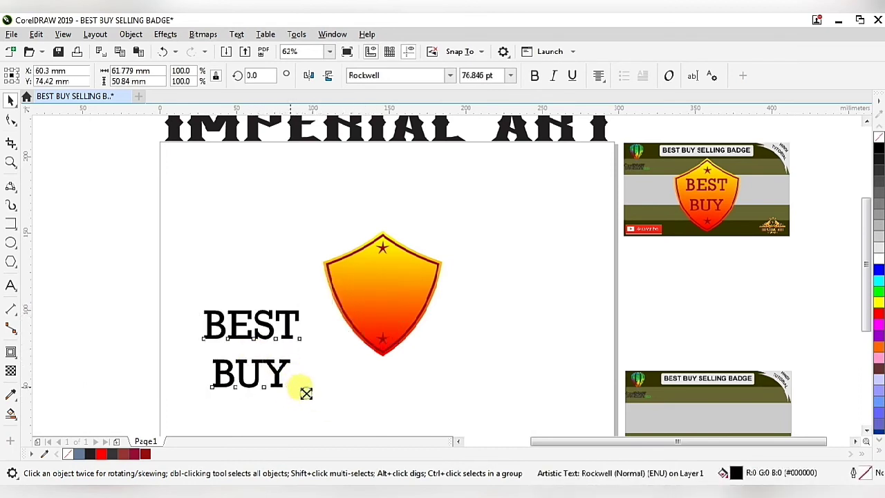
drag(303, 390, 295, 380)
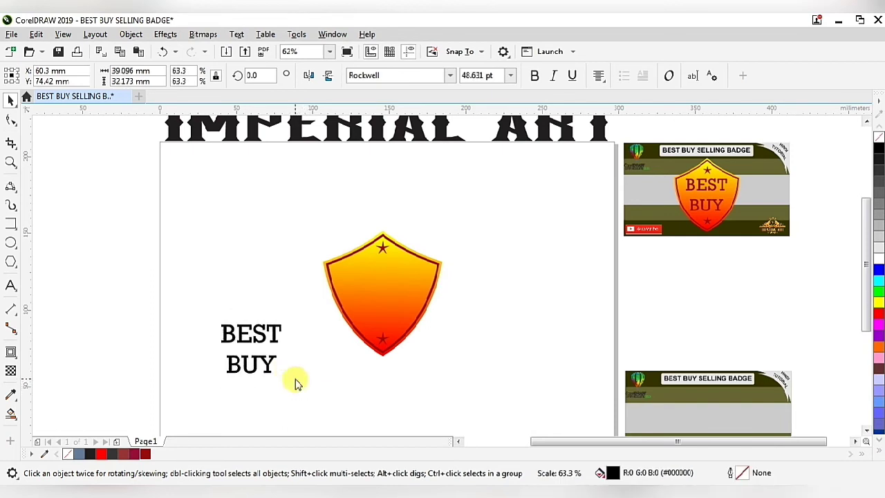
drag(247, 341, 384, 293)
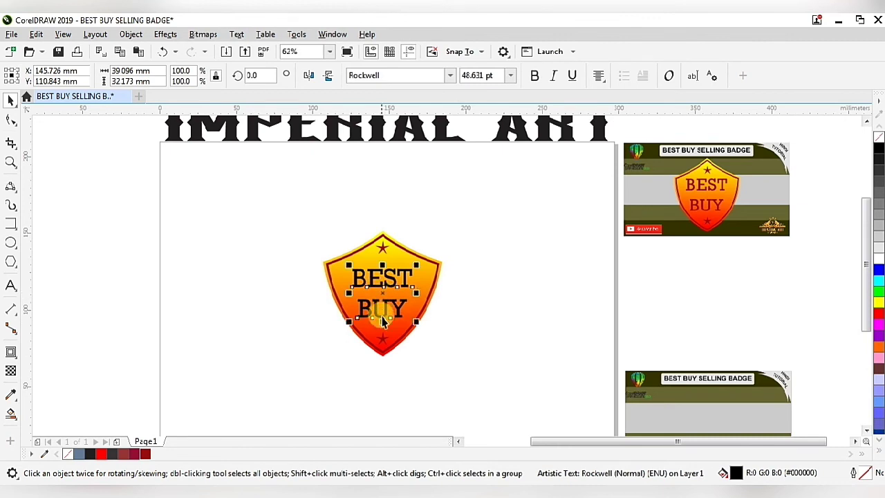
Step: Widen the letter spacing of the BEST BUY text slightly with the Shape tool, to about 41 mm overall width
scroll(383, 297, up, 2)
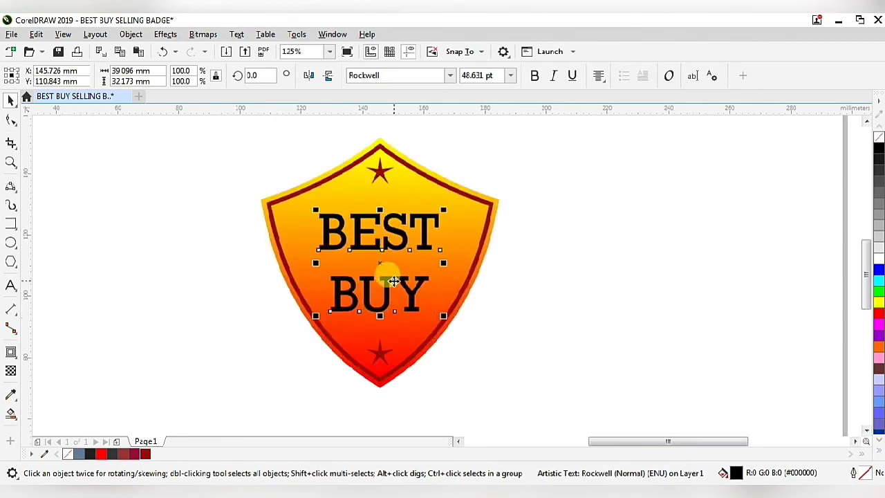
scroll(393, 280, up, 2)
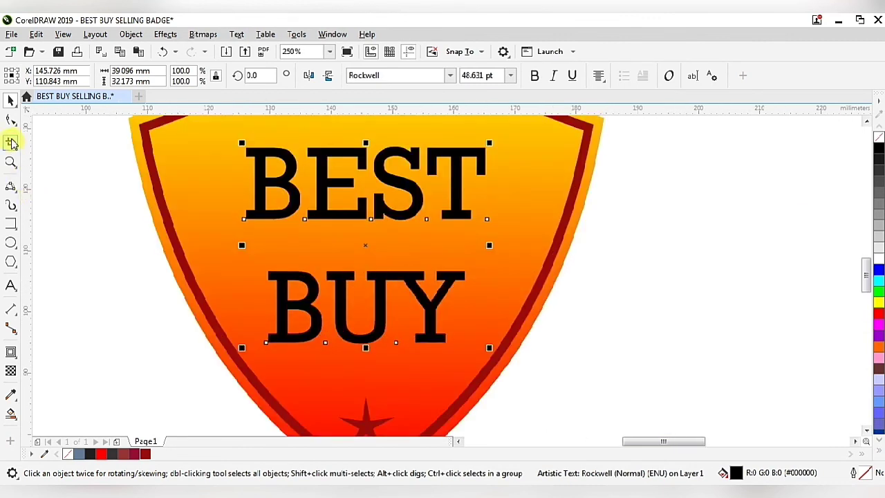
click(11, 121)
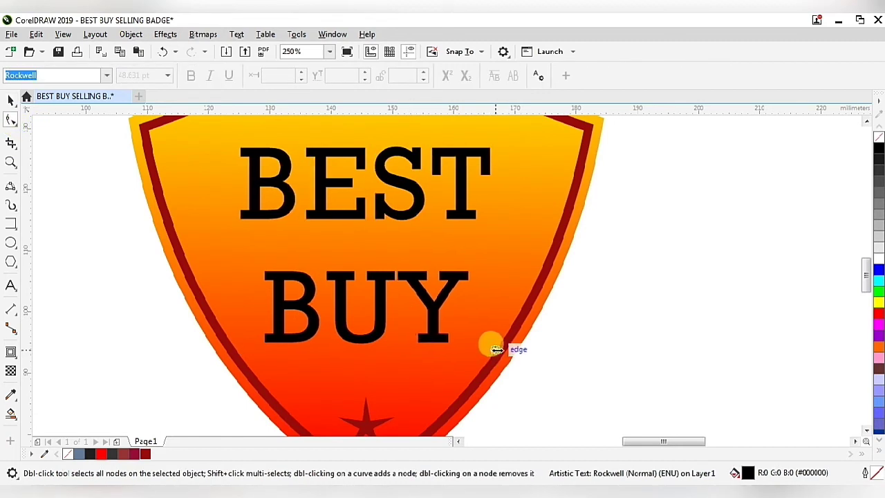
click(482, 345)
scroll(448, 356, down, 2)
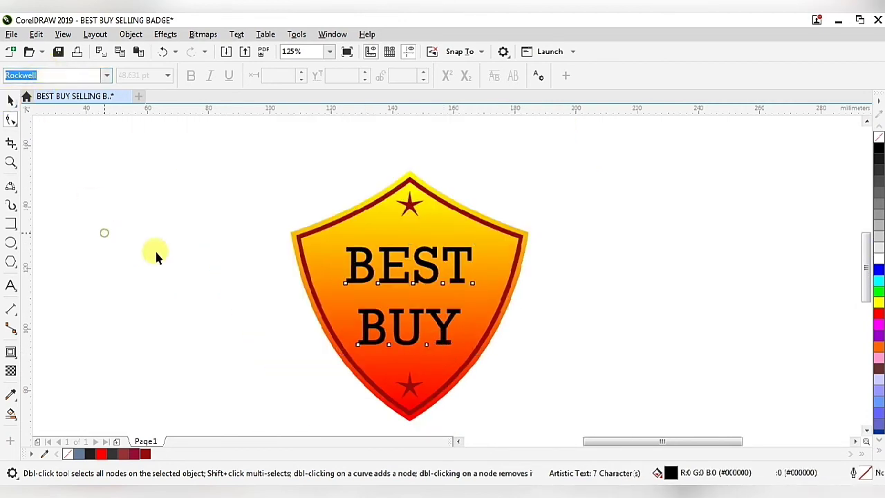
Step: Fill the BEST BUY text with the same dark red as the stars and deselect it
key(space)
scroll(326, 312, down, 2)
click(375, 297)
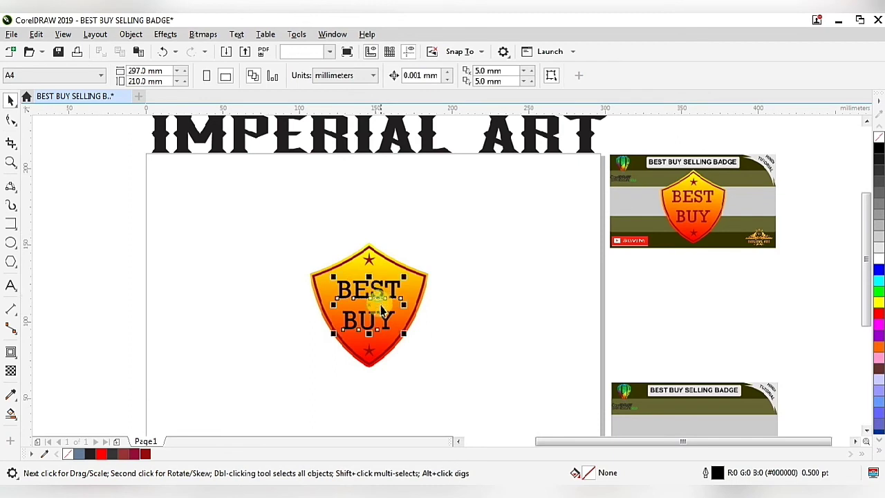
click(144, 453)
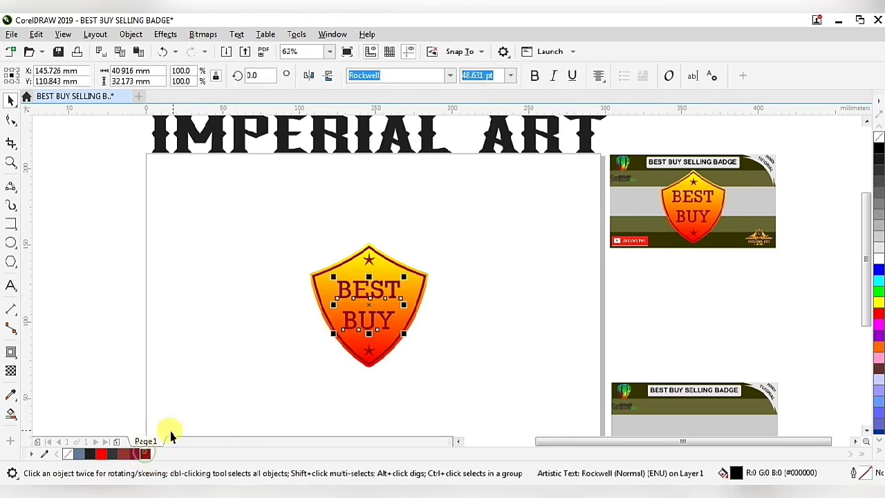
key(Escape)
Step: Select the shield, its outline, both stars and the BEST BUY text, and group them
scroll(395, 286, down, 2)
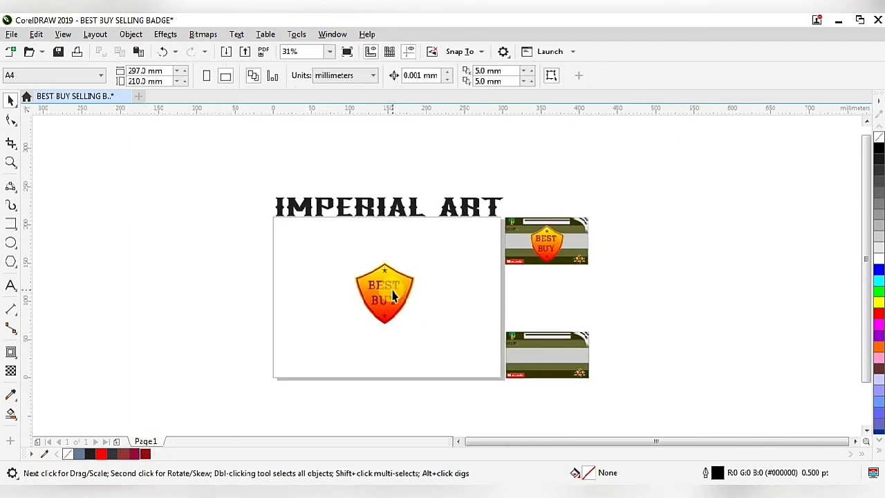
drag(448, 373, 448, 373)
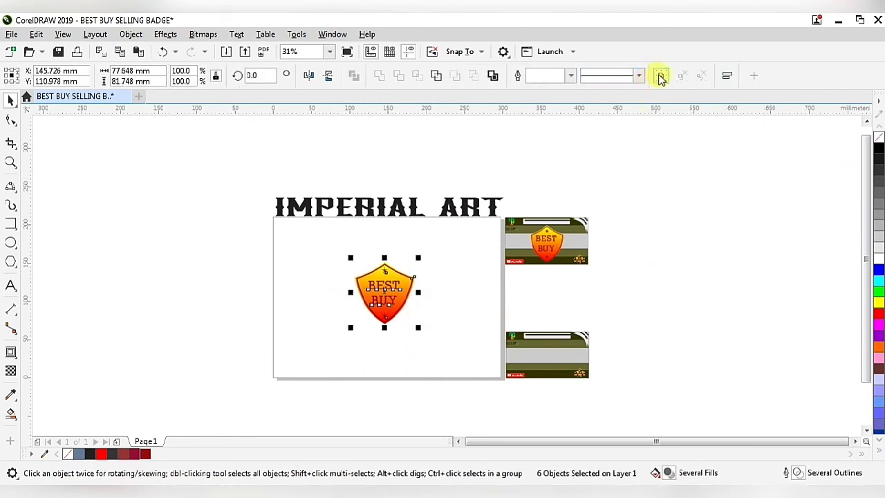
click(660, 76)
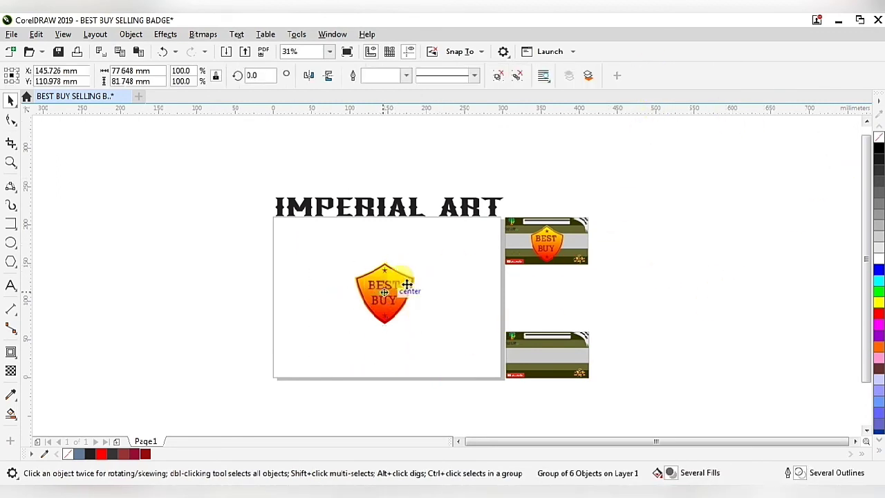
Step: Move the banner without a badge to the middle of the page and place the grouped badge centered over it
drag(406, 284, 620, 415)
drag(543, 355, 387, 303)
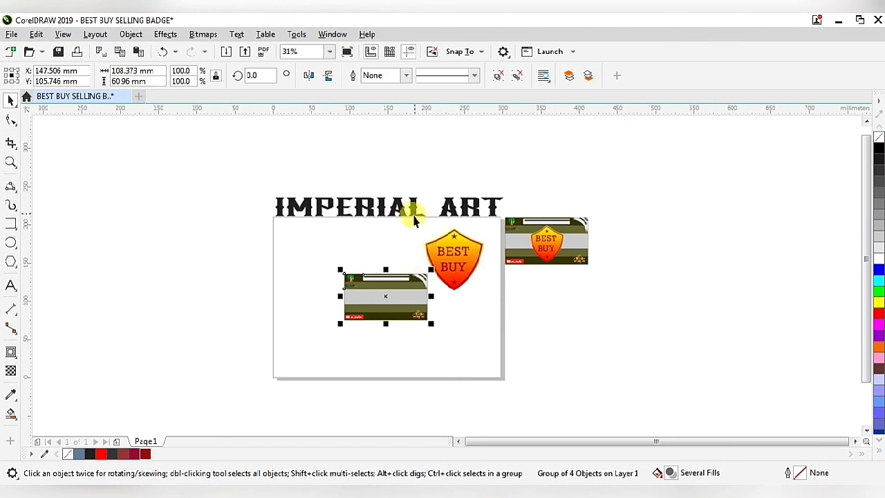
drag(415, 225, 389, 306)
Step: Scale the grouped badge to about 48 mm wide and move it up to fit between the banner's title and lower edge
scroll(390, 307, up, 2)
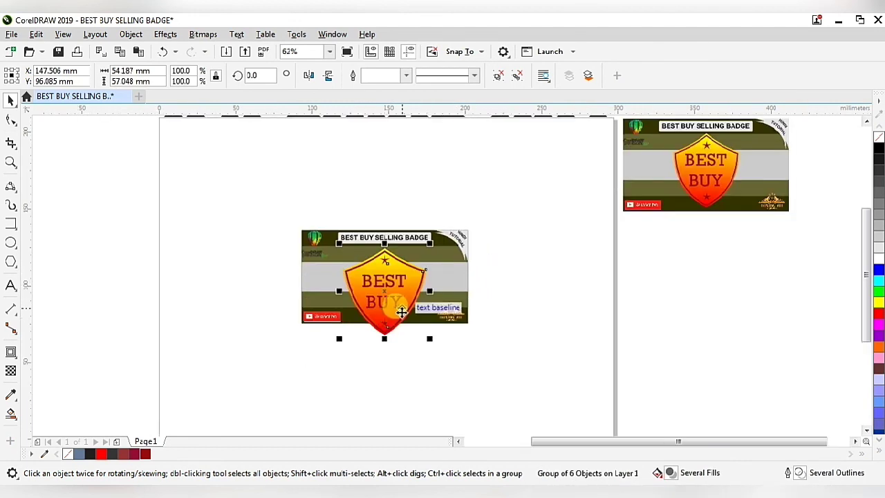
drag(429, 340, 434, 337)
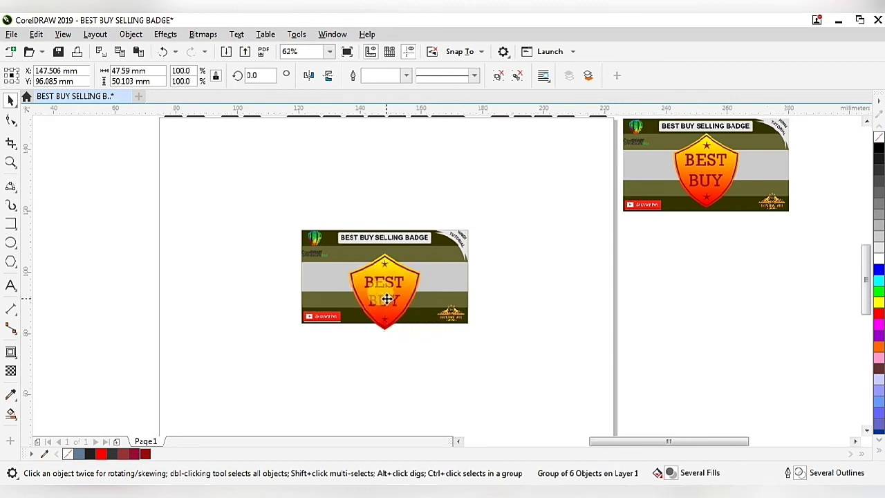
scroll(388, 297, up, 2)
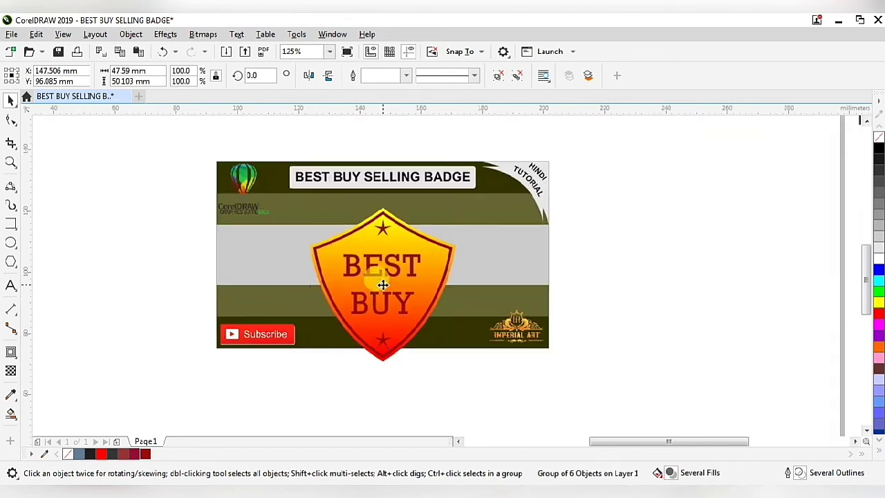
drag(382, 283, 380, 270)
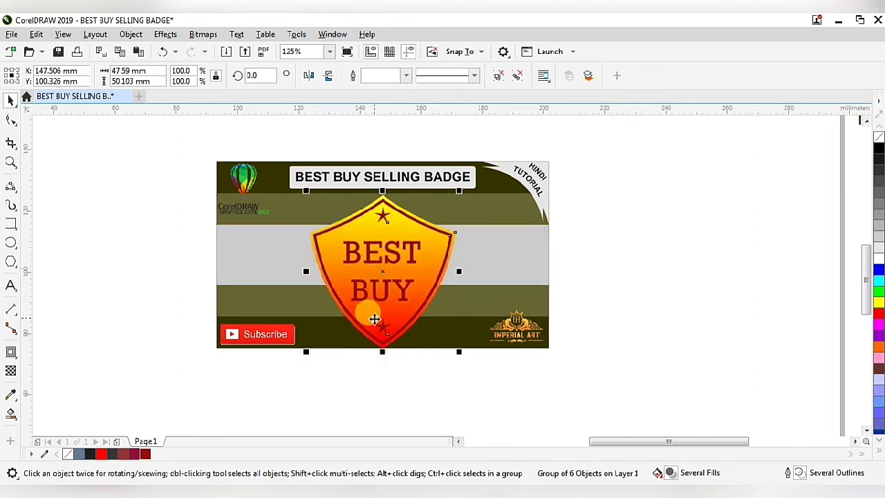
Step: Scale the grouped badge down around its center to about 45 mm wide on the banner and deselect it
drag(461, 352, 456, 348)
drag(388, 295, 384, 269)
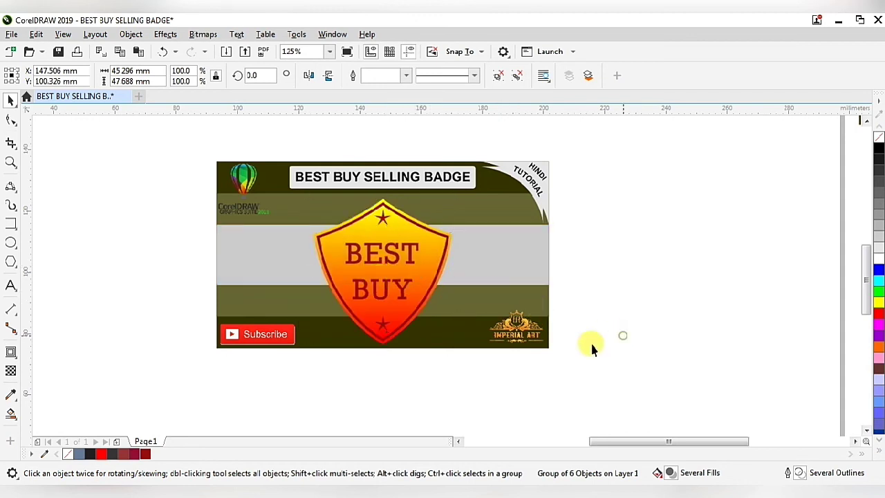
scroll(505, 358, down, 1)
click(505, 359)
Step: Examine the finished badge on the banner both close up and in the whole page view
scroll(440, 330, up, 1)
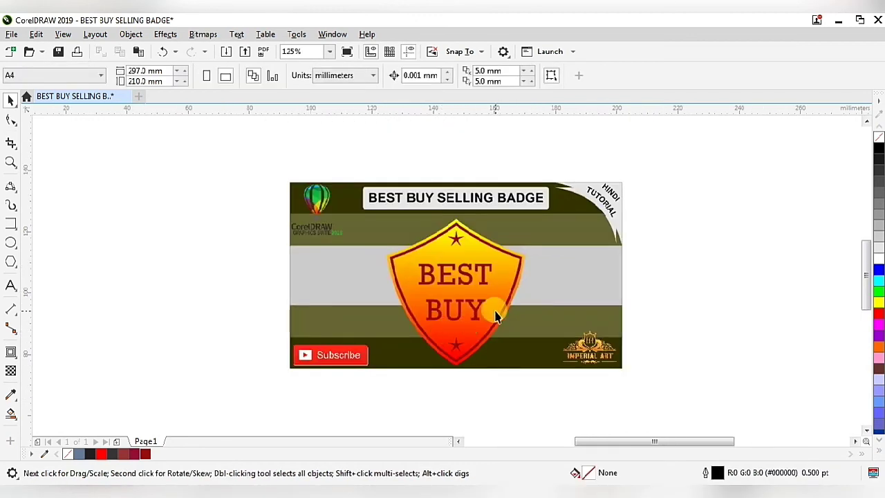
scroll(431, 310, down, 1)
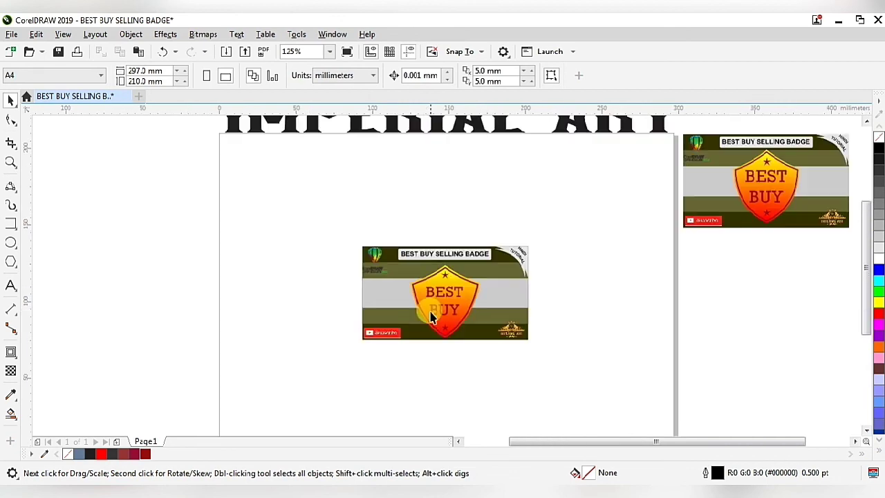
scroll(449, 316, up, 1)
scroll(448, 314, down, 1)
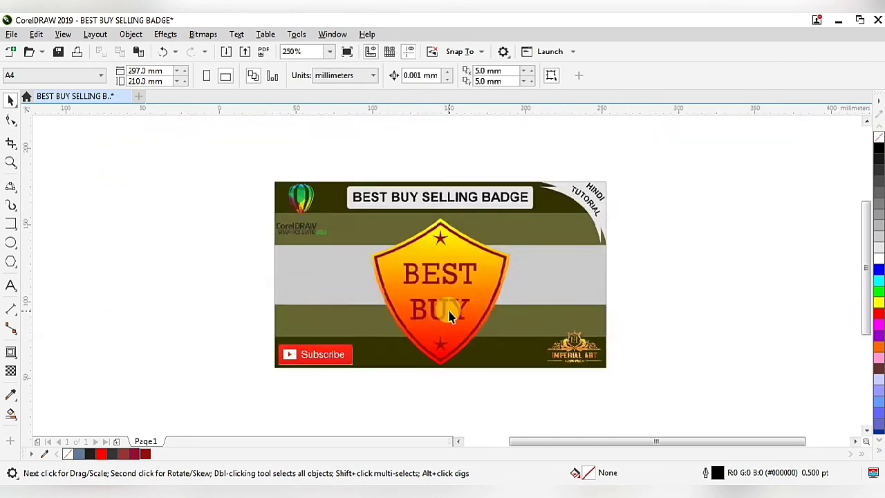
scroll(447, 312, up, 1)
scroll(445, 311, down, 1)
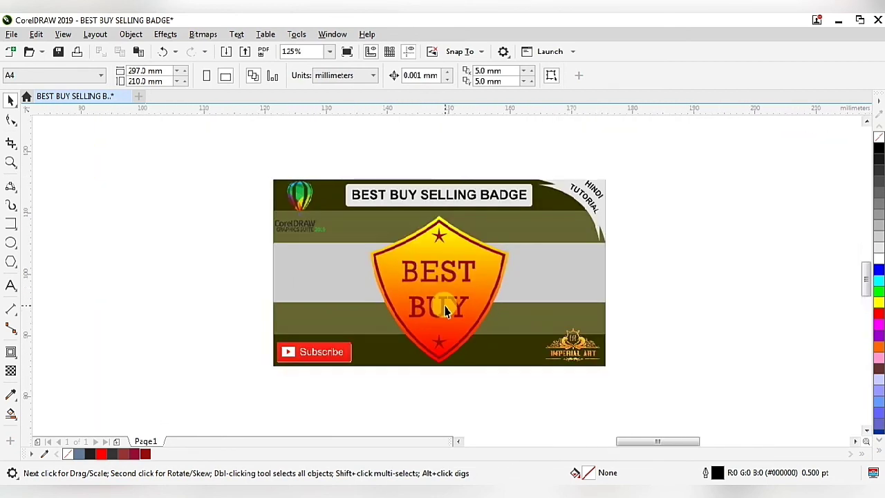
scroll(442, 309, up, 1)
scroll(441, 309, down, 1)
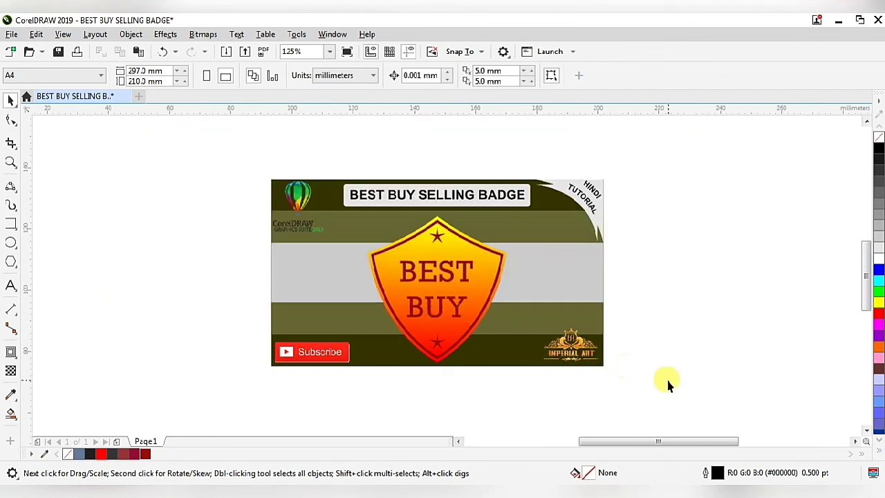